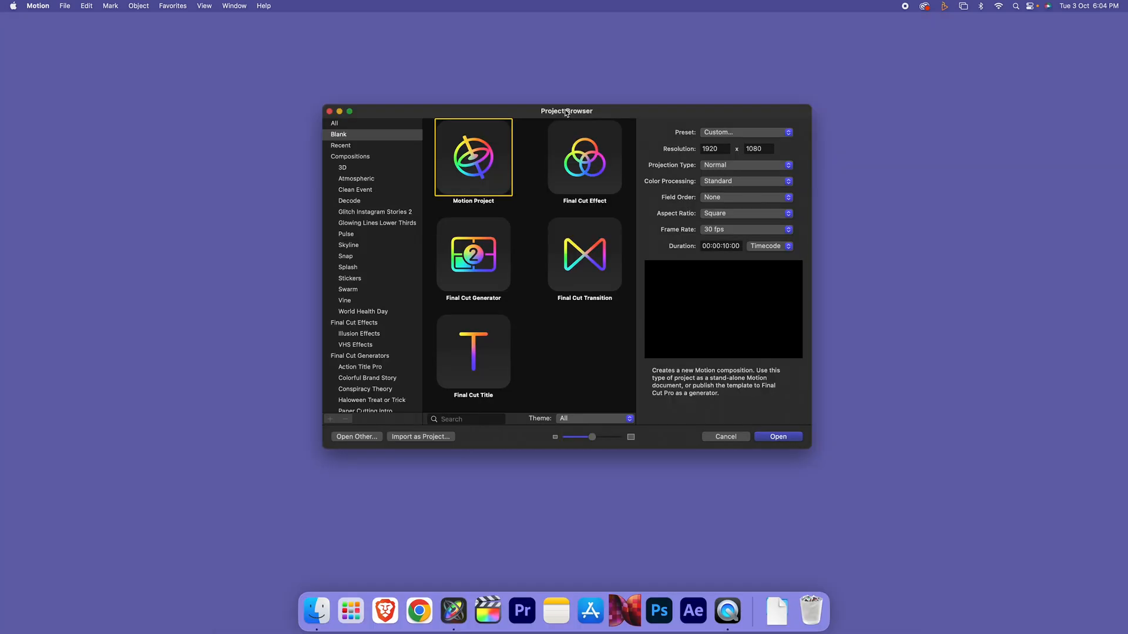
# Create a Final Cut Title project at 1920×1080 and 30 fps
pyautogui.click(466, 369)
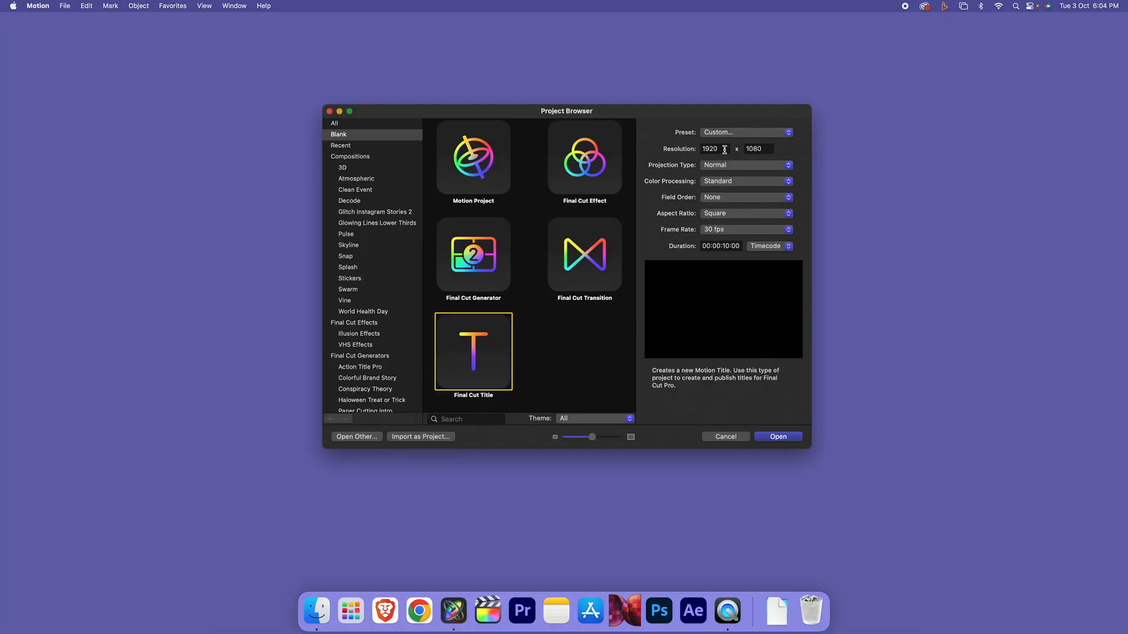
pyautogui.click(680, 149)
pyautogui.click(754, 148)
pyautogui.click(721, 229)
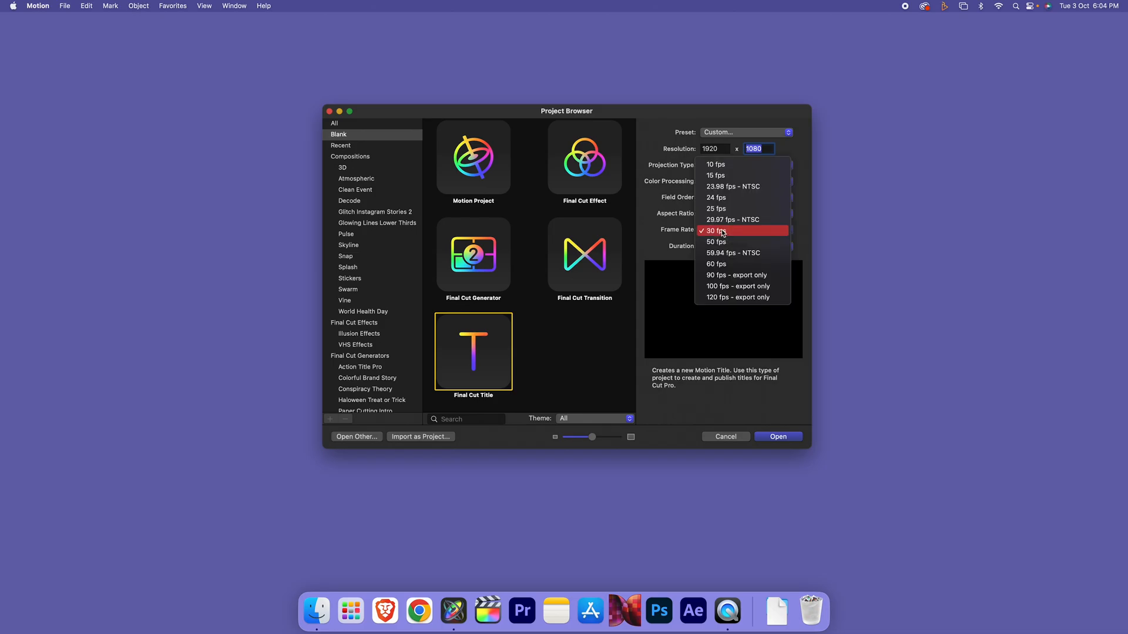
pyautogui.click(717, 233)
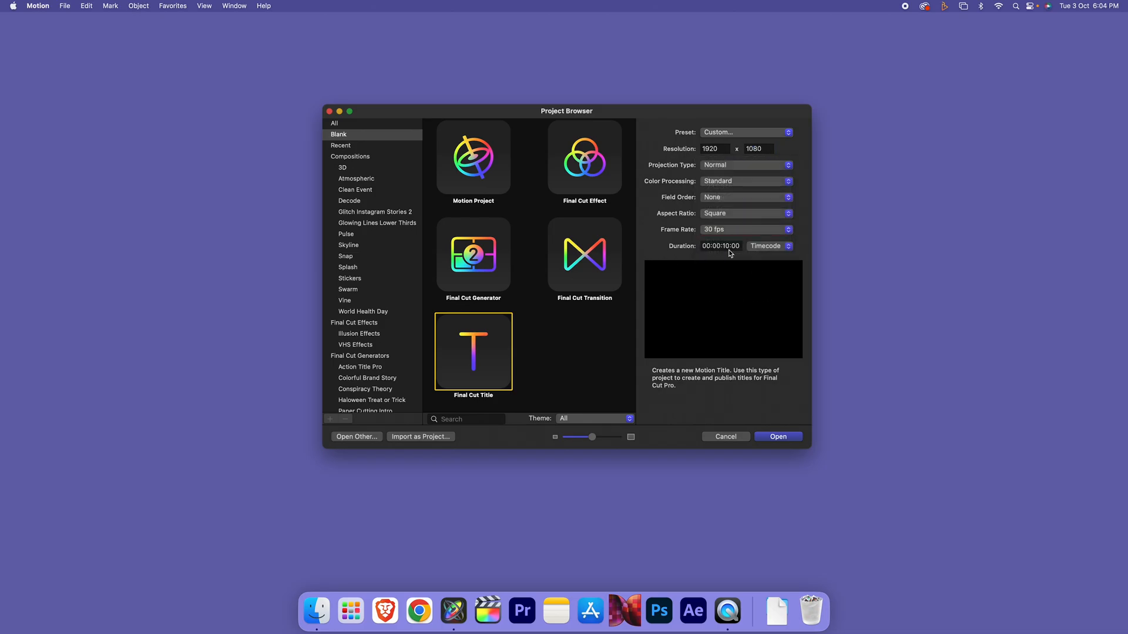
pyautogui.click(782, 438)
pyautogui.click(340, 112)
# Delete the Title Background and Type Text Here placeholder layers
pyautogui.click(340, 128)
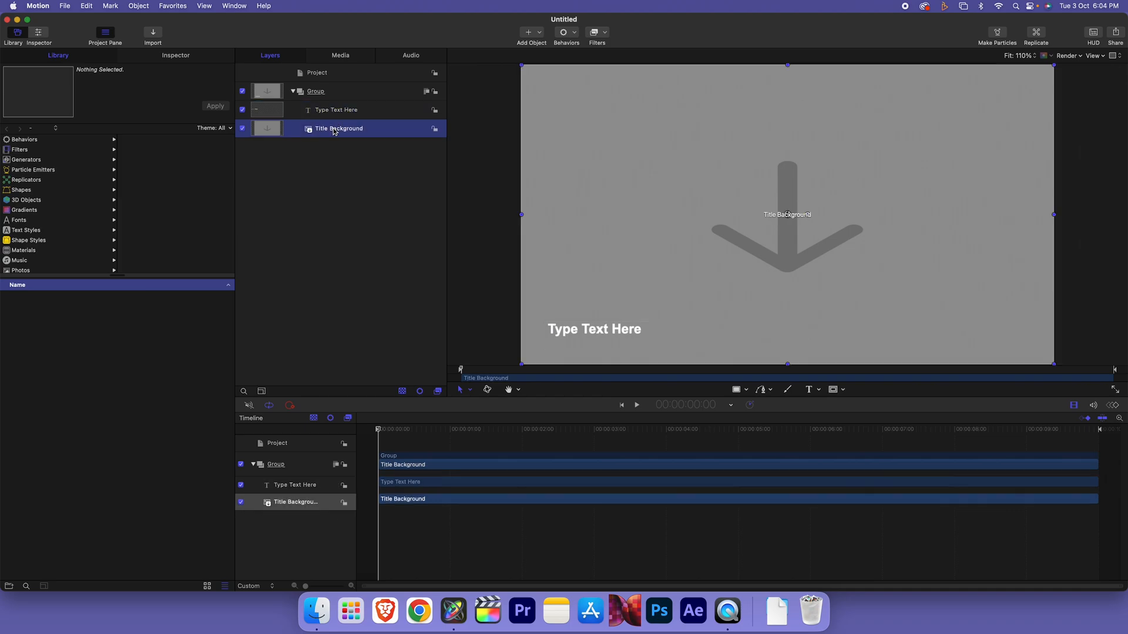
pyautogui.press('Delete')
pyautogui.click(347, 114)
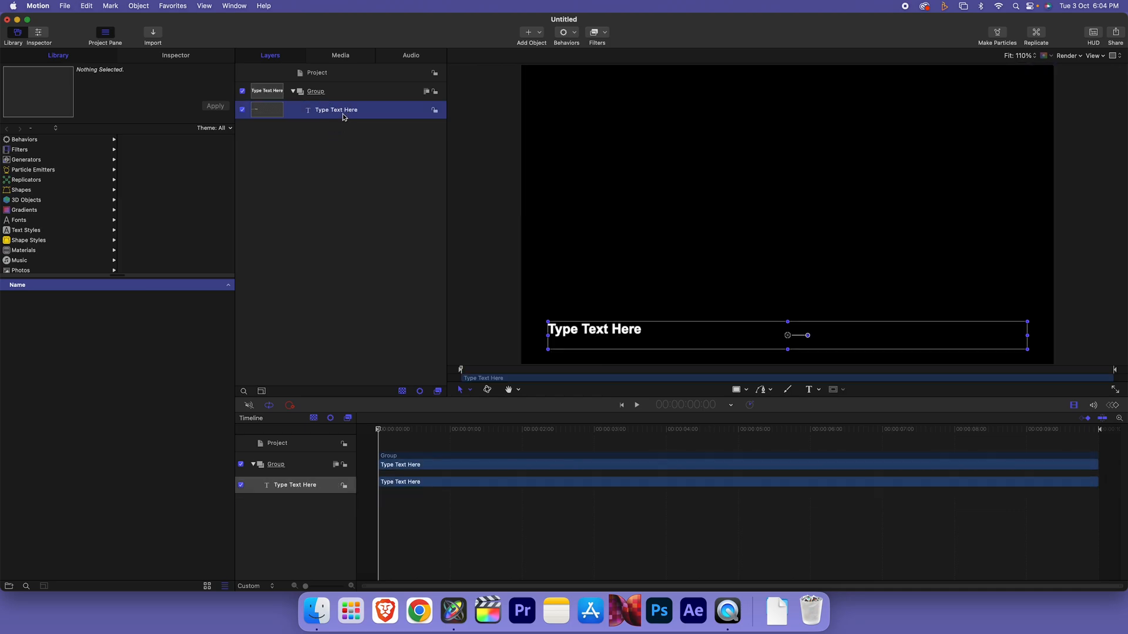
pyautogui.press('Delete')
# Add a new text layer reading 'Self Resize' inside the Group
pyautogui.click(327, 97)
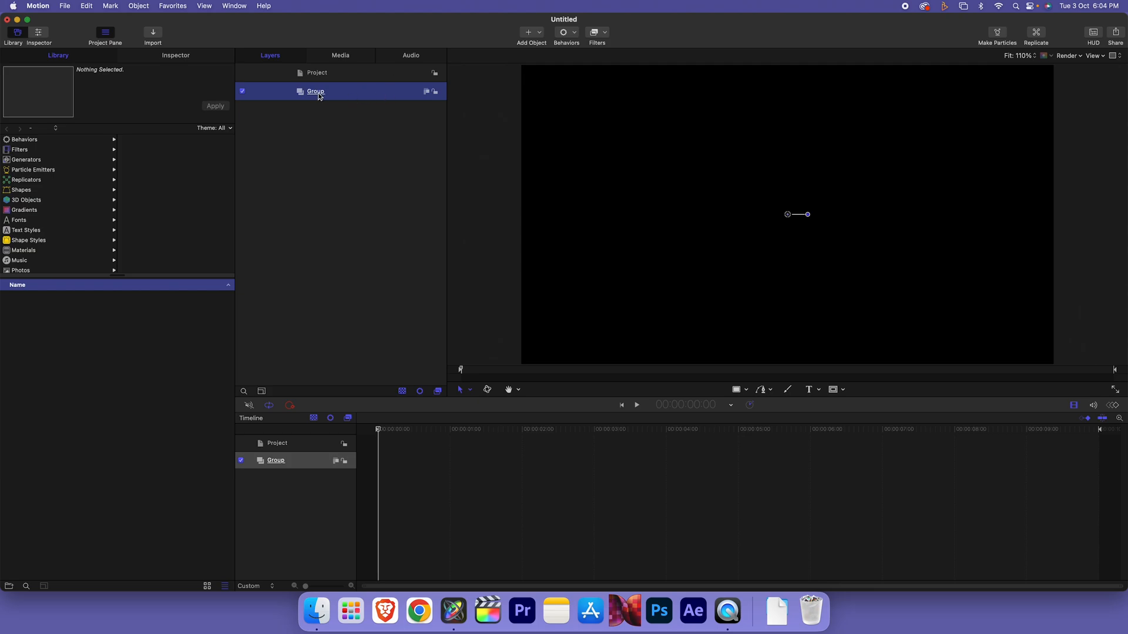
pyautogui.click(810, 391)
pyautogui.click(693, 206)
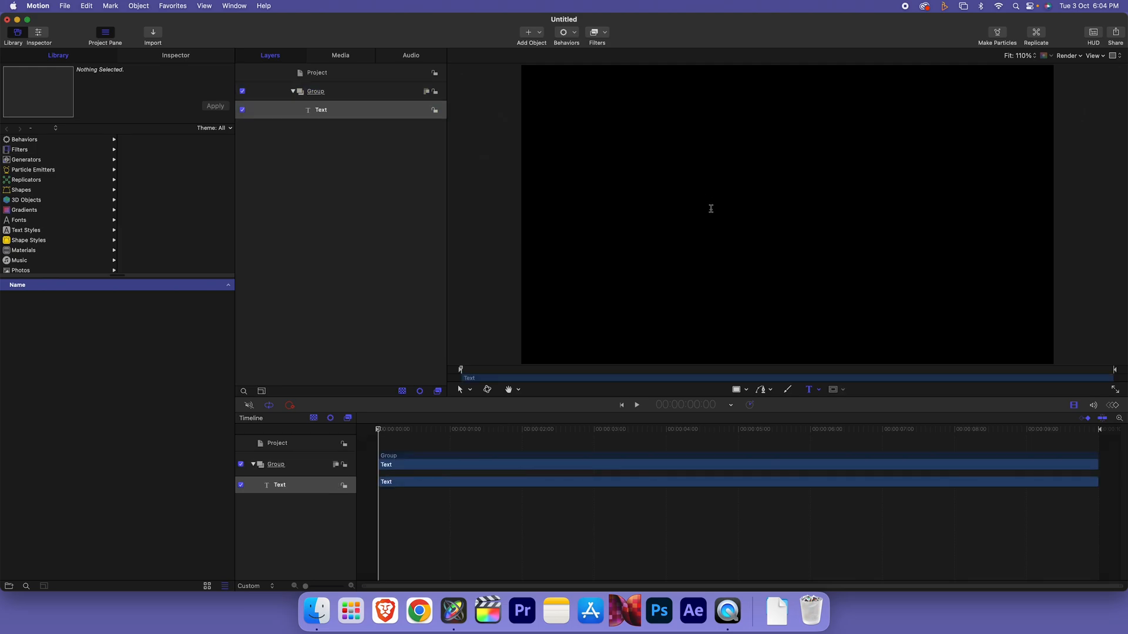
pyautogui.write('Self Resize')
pyautogui.click(462, 391)
# Set the Self Resize text to size 130 with center alignment, moved toward the canvas centre
pyautogui.click(374, 239)
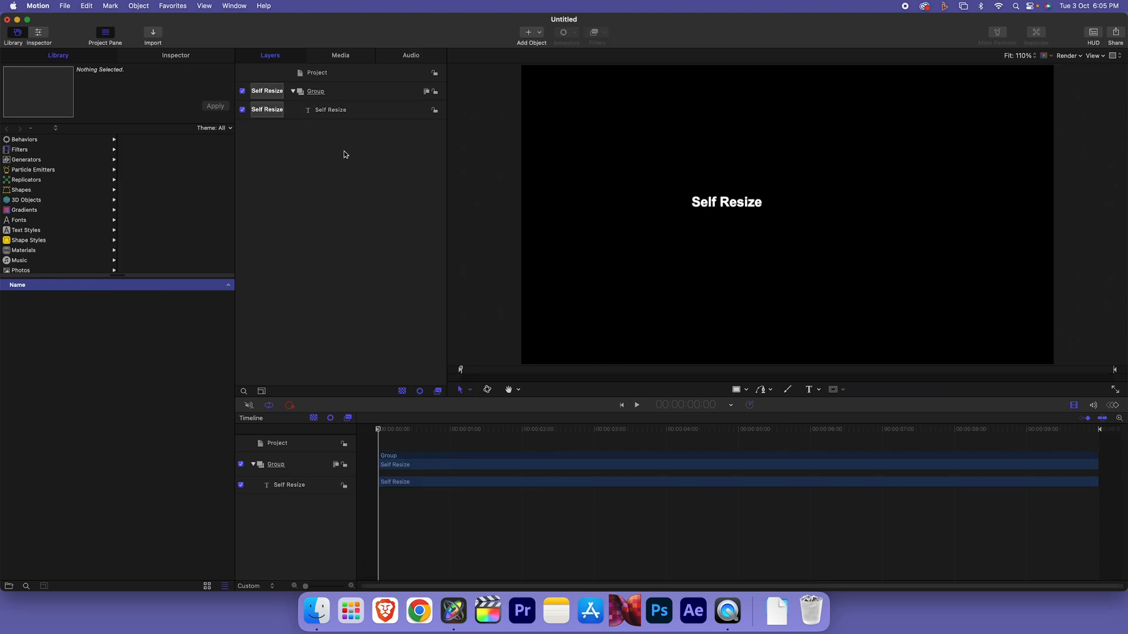
pyautogui.click(331, 111)
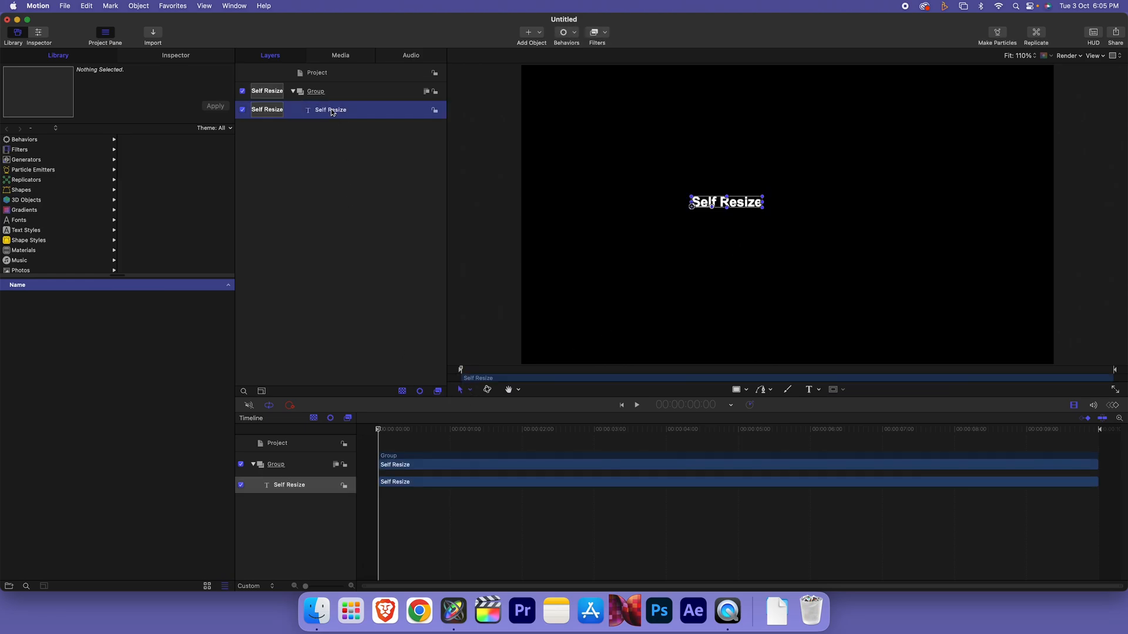
pyautogui.click(177, 56)
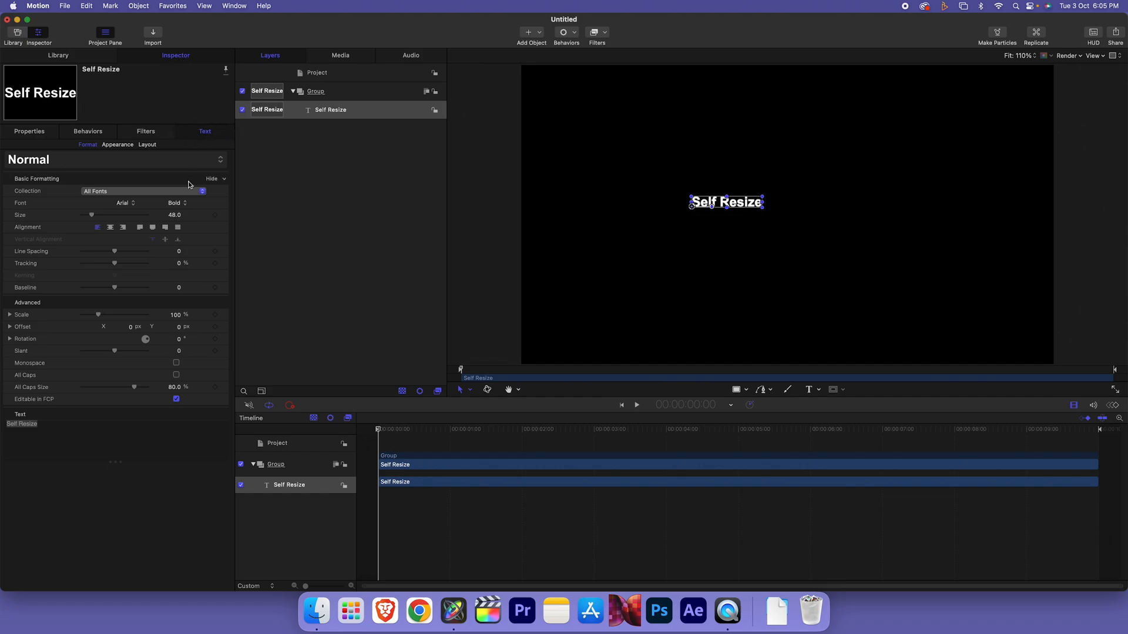
pyautogui.moveTo(92, 215); pyautogui.dragTo(111, 216)
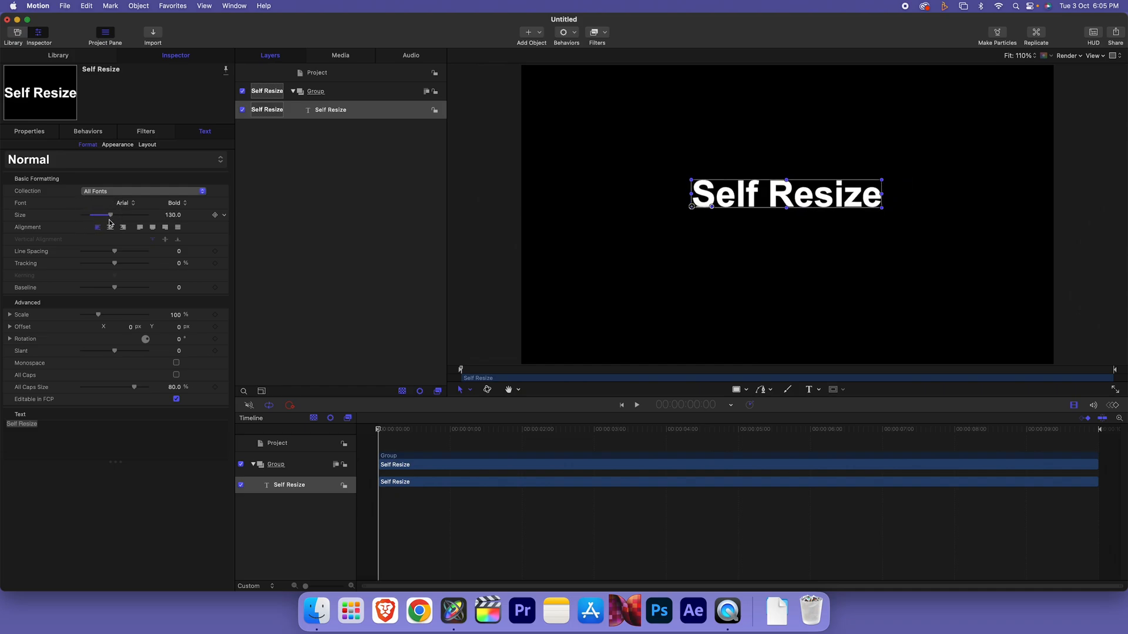
pyautogui.click(110, 229)
pyautogui.moveTo(646, 204); pyautogui.dragTo(738, 221)
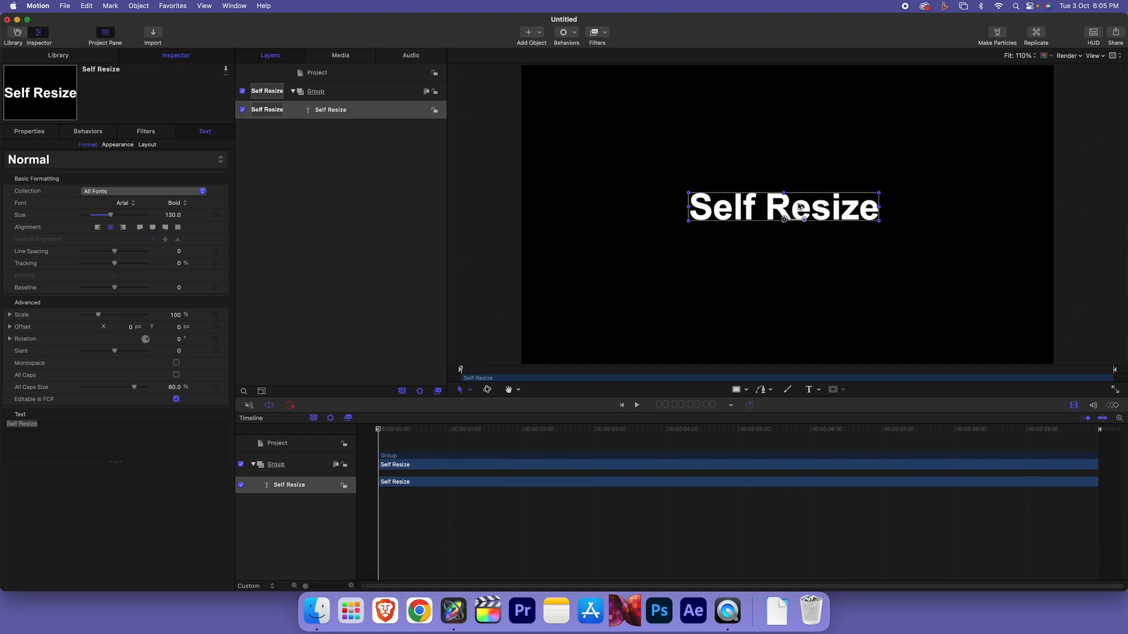
pyautogui.click(329, 110)
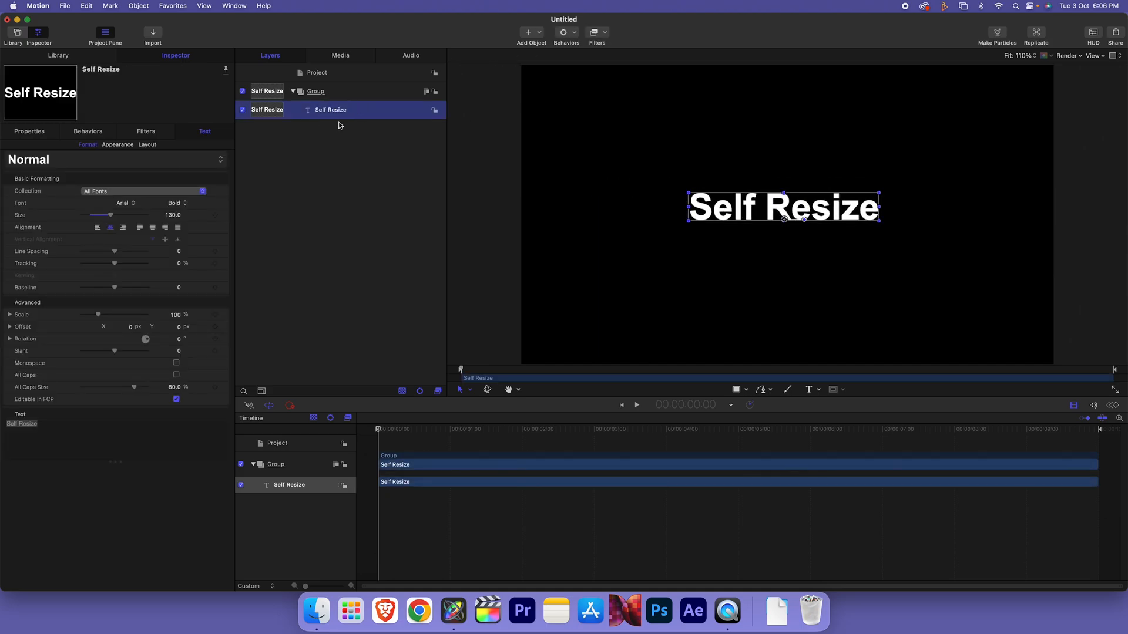
# Make a clone layer of Self Resize and compare it with the original
pyautogui.rightClick(391, 111)
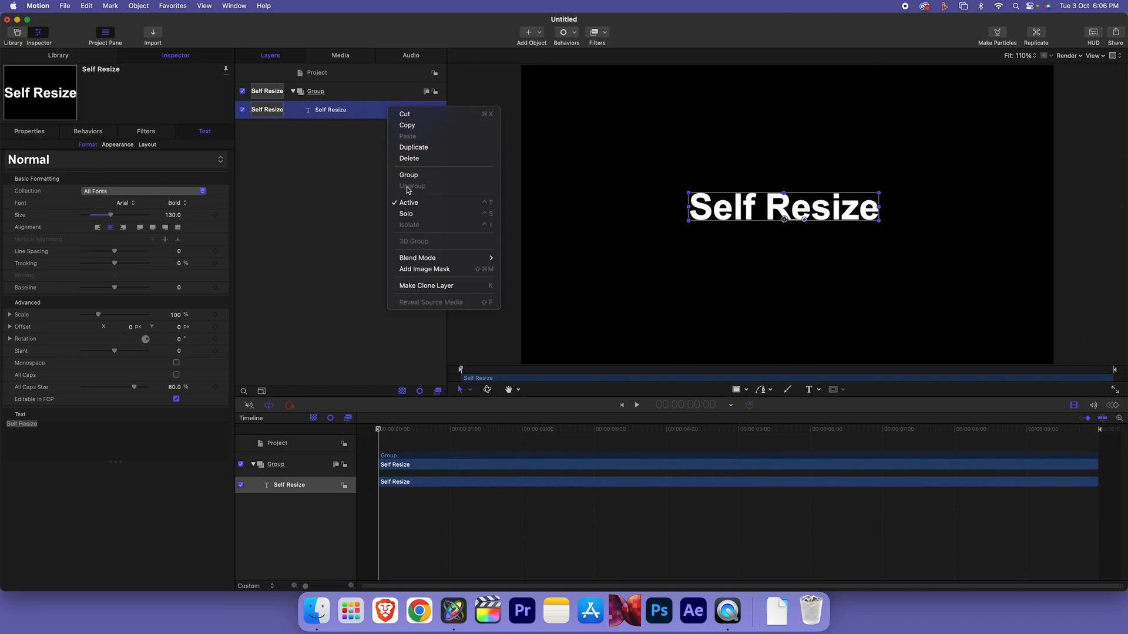
pyautogui.click(426, 286)
pyautogui.click(242, 128)
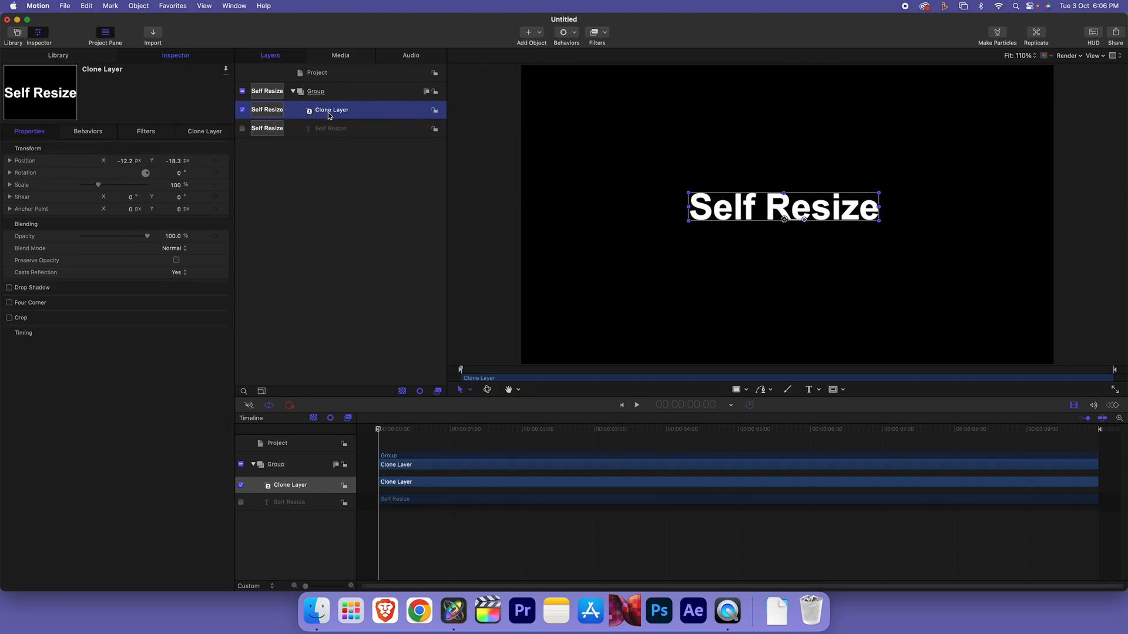
pyautogui.click(242, 128)
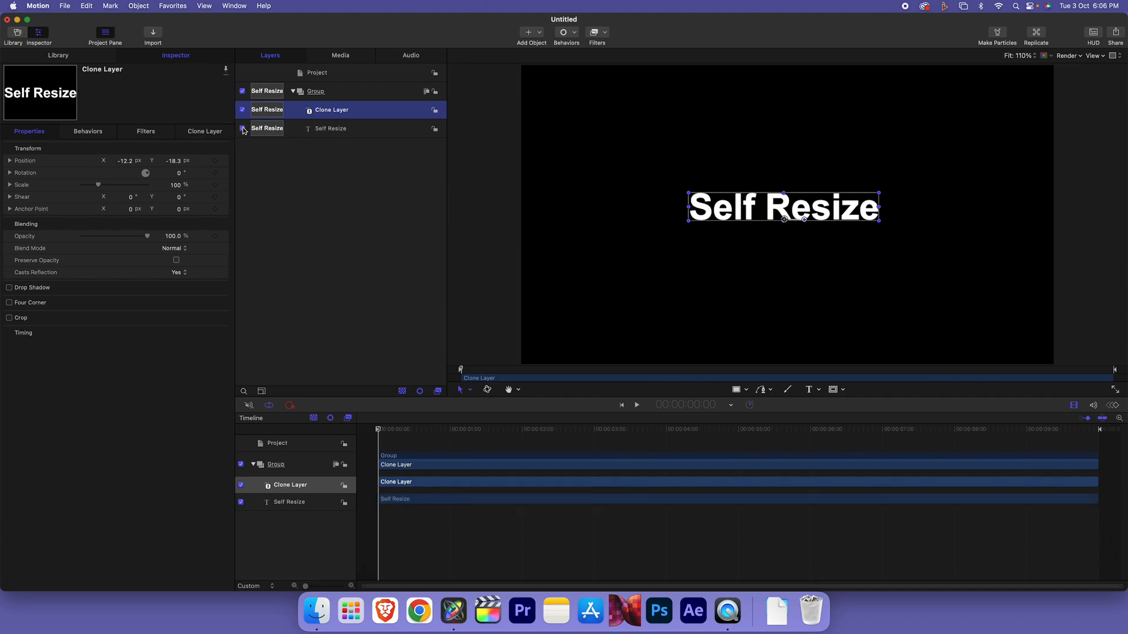
pyautogui.moveTo(747, 214); pyautogui.dragTo(711, 183)
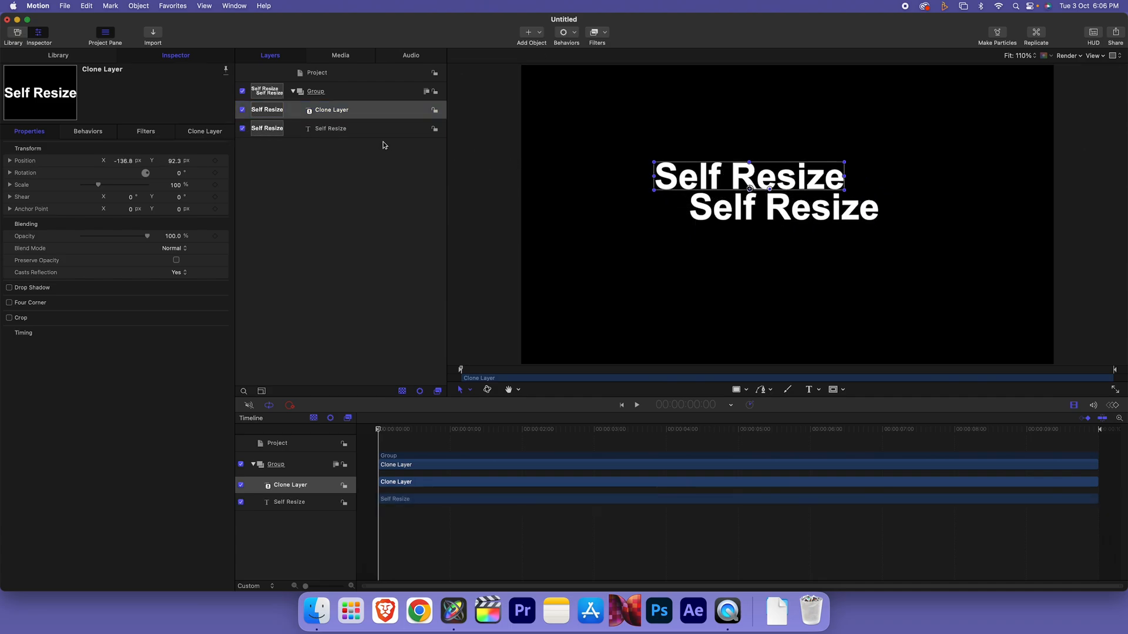
# Test-edit the original text, then stack Self Resize above the Clone Layer
pyautogui.click(340, 130)
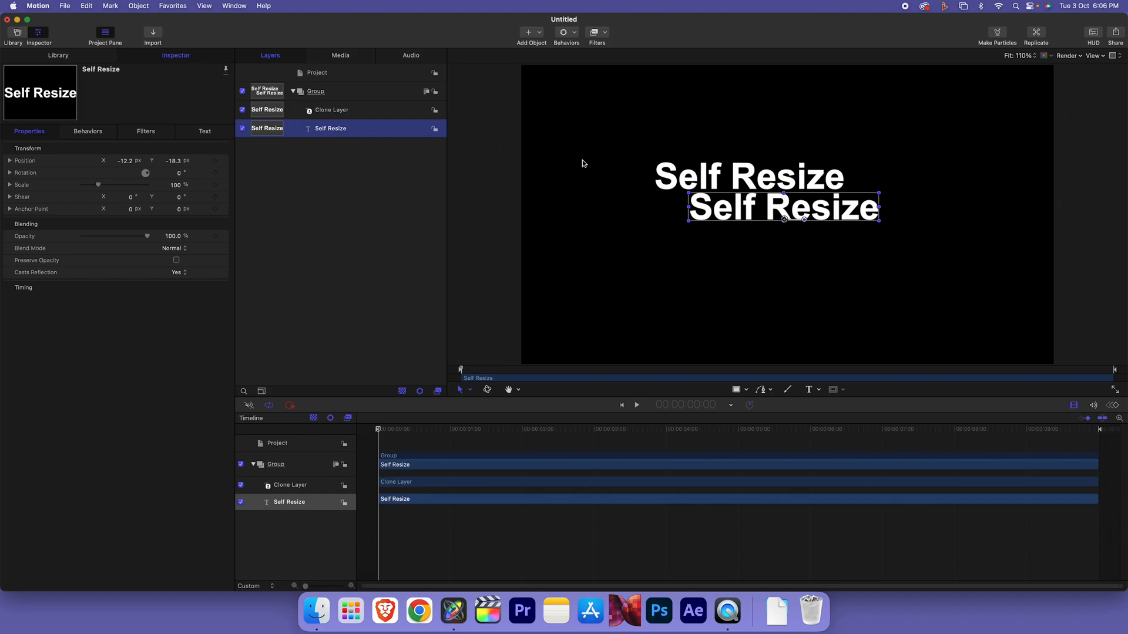
pyautogui.doubleClick(821, 209)
pyautogui.click(821, 209)
pyautogui.press('Right')
pyautogui.press('Right')
pyautogui.press('Right')
pyautogui.press('Right')
pyautogui.press('Right')
pyautogui.write('ss')
pyautogui.press('BackSpace')
pyautogui.press('BackSpace')
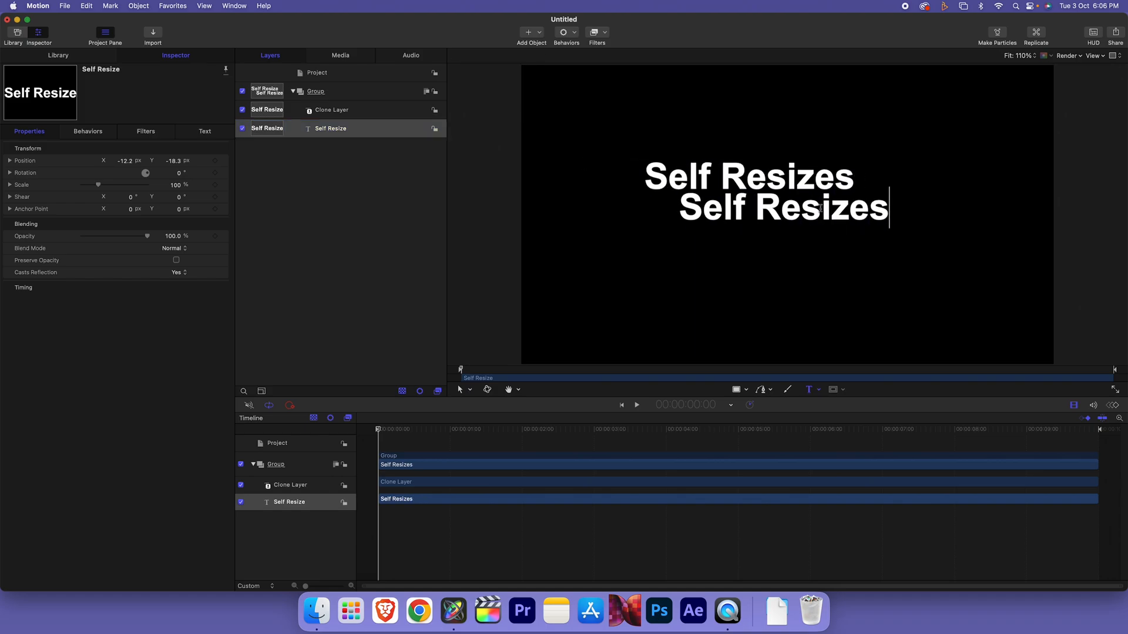
pyautogui.click(336, 131)
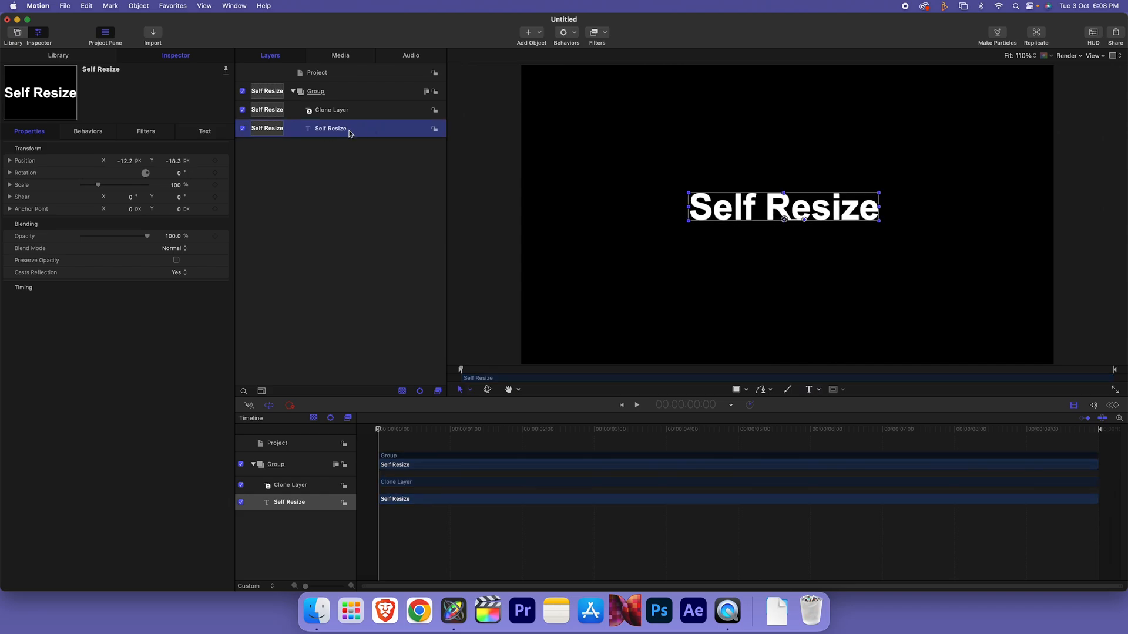
pyautogui.moveTo(349, 134)
pyautogui.mouseDown()
pyautogui.moveTo(304, 109)
pyautogui.moveTo(336, 113)
pyautogui.mouseUp()
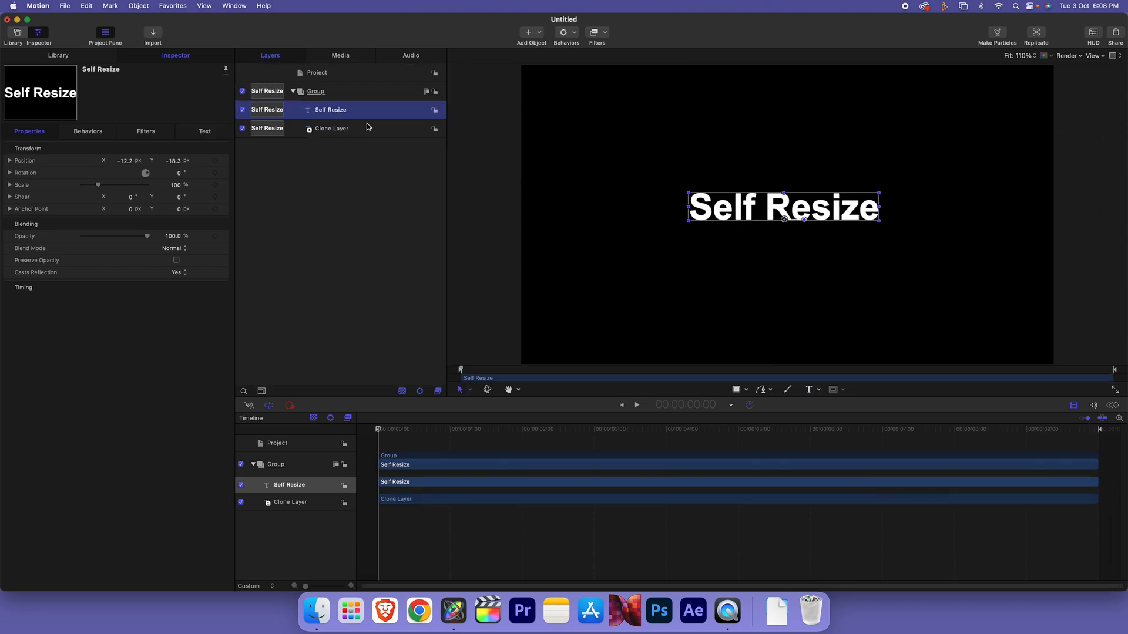
# Add a red Simple Border filter to the Clone Layer
pyautogui.click(354, 129)
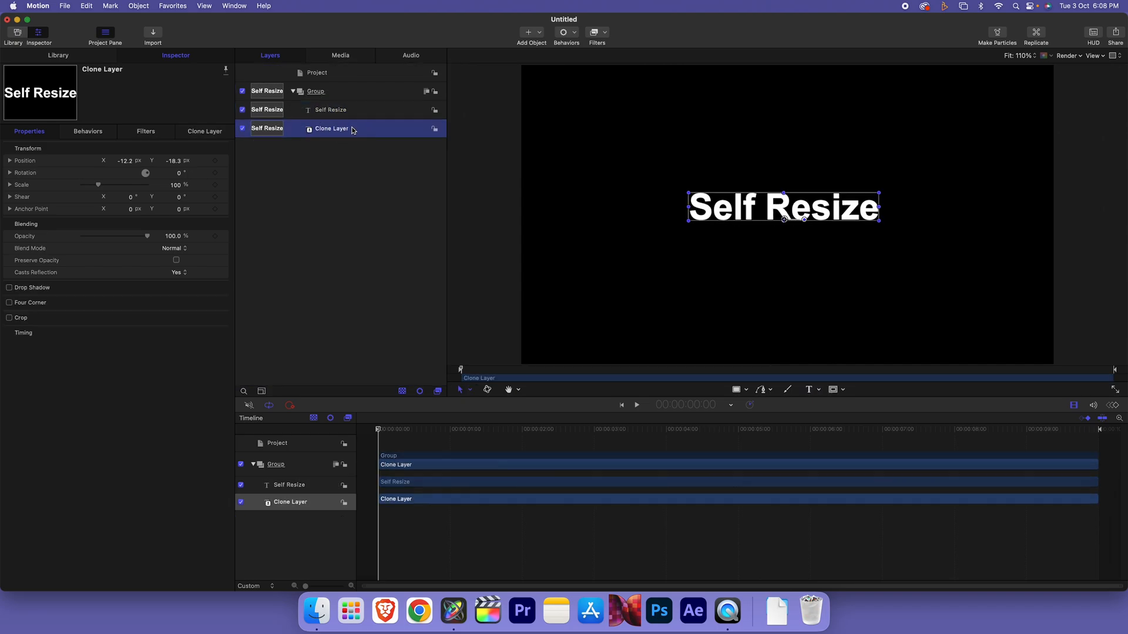
pyautogui.click(601, 36)
pyautogui.moveTo(615, 70)
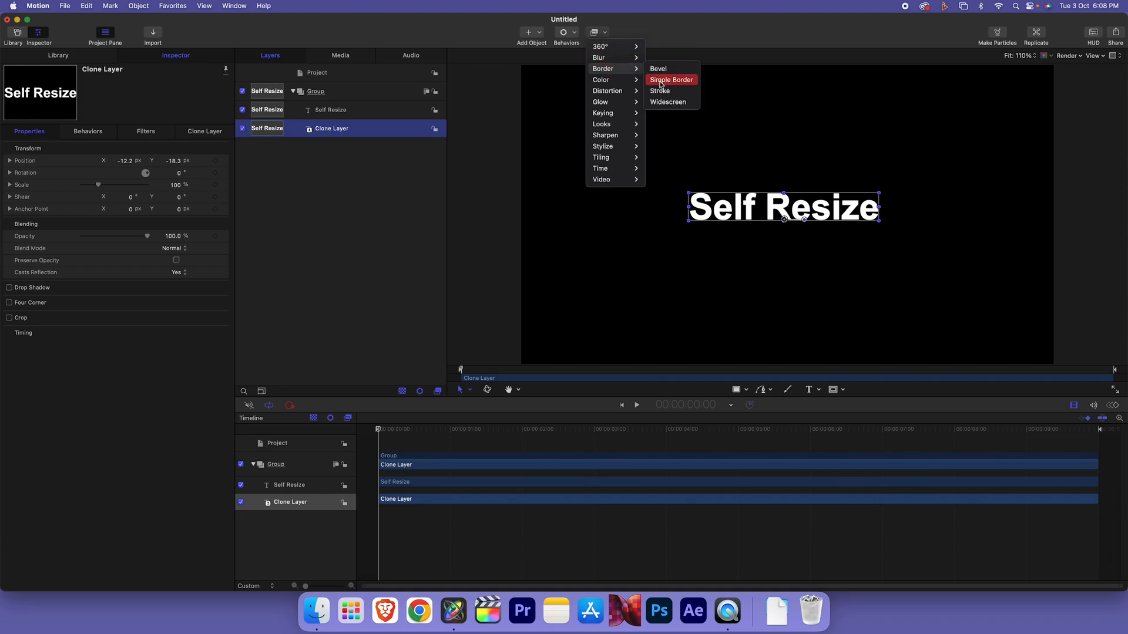
pyautogui.click(664, 81)
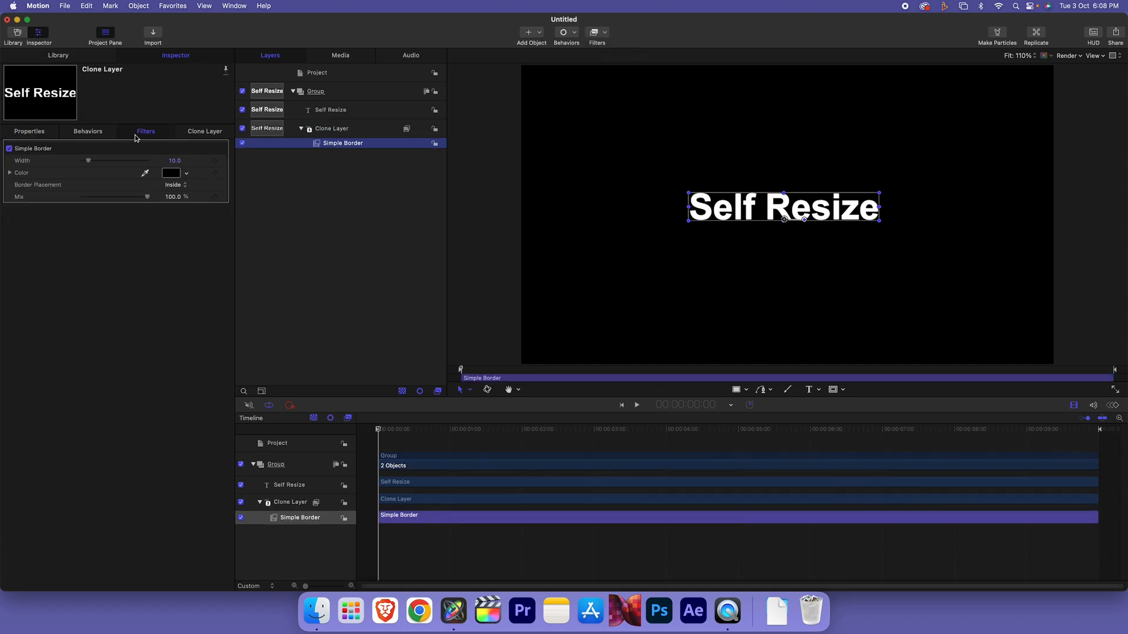
pyautogui.click(171, 172)
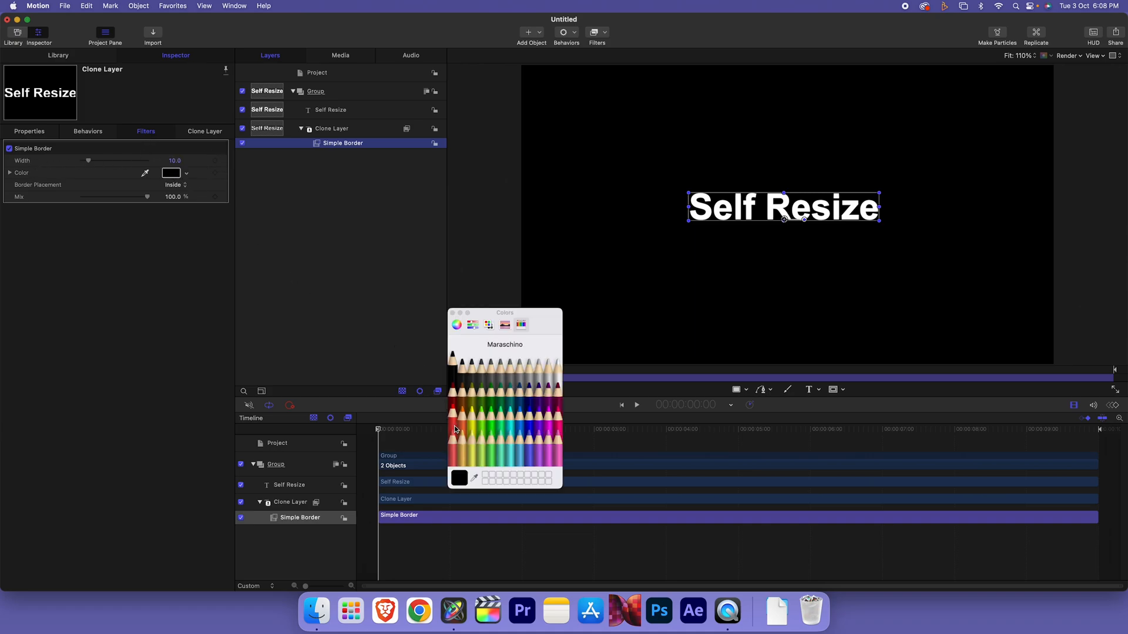
pyautogui.click(455, 429)
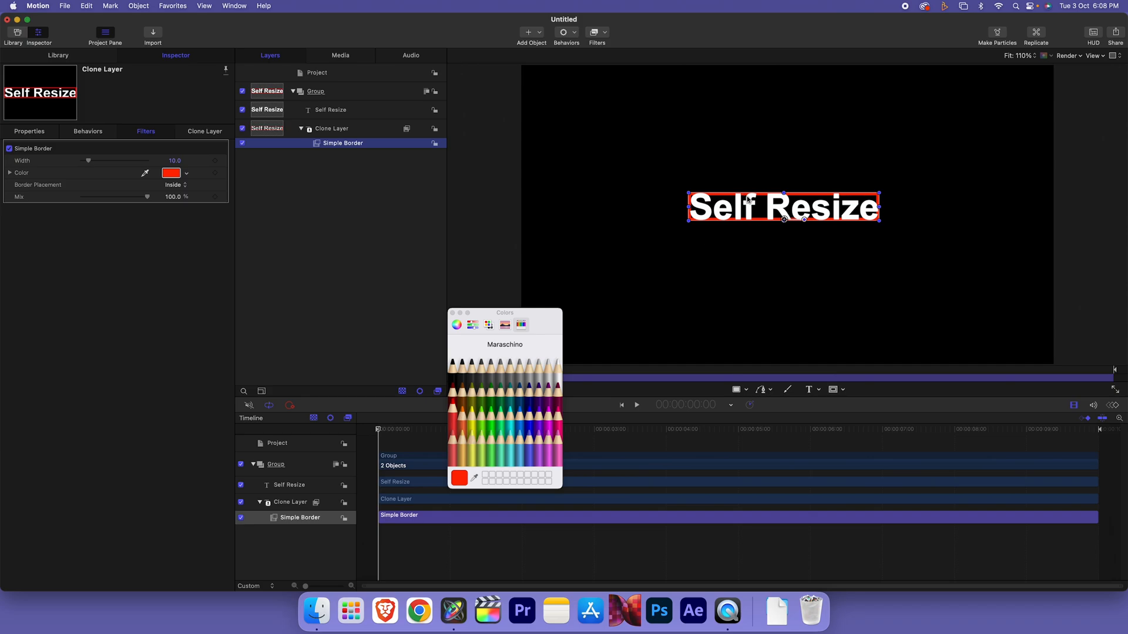
pyautogui.click(452, 312)
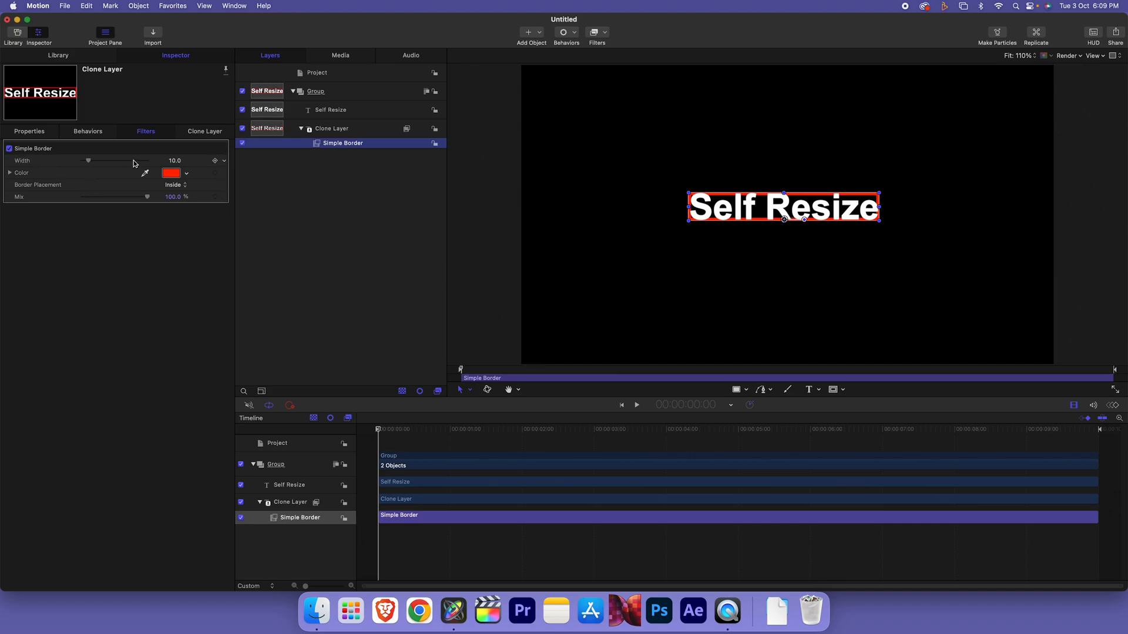
# Try border widths of 74 and 1000, settling on 70
pyautogui.moveTo(89, 164); pyautogui.dragTo(130, 163)
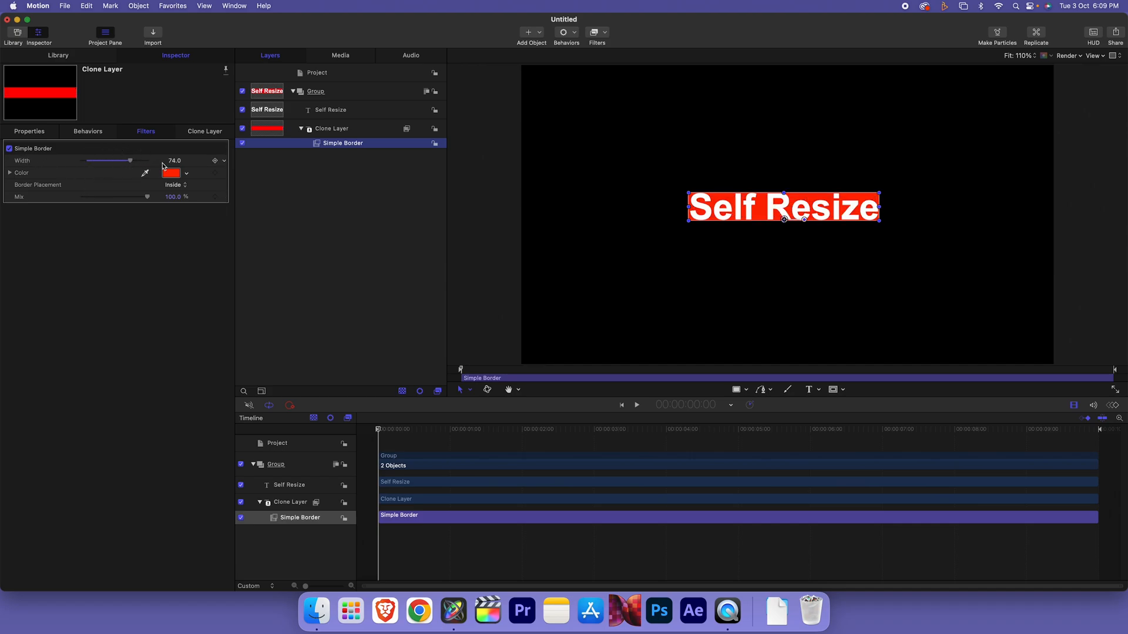
pyautogui.click(175, 162)
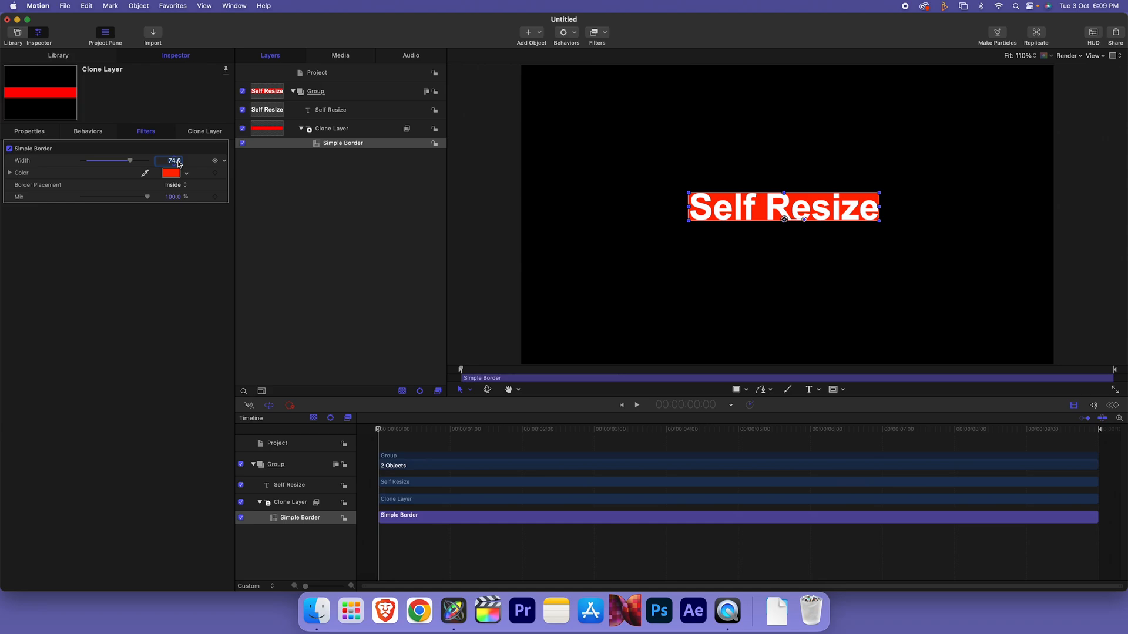
pyautogui.write('1000')
pyautogui.press('Return')
pyautogui.click(171, 163)
pyautogui.write('70')
pyautogui.press('Return')
# Add and remove a test line in the title to check the red box resizes
pyautogui.click(334, 113)
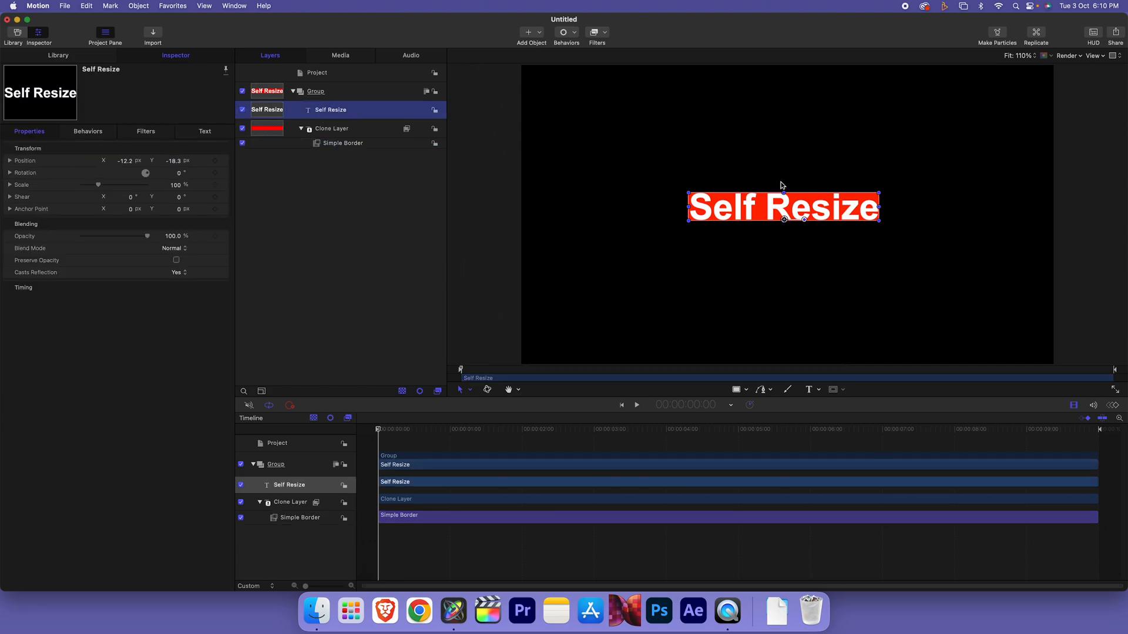
pyautogui.doubleClick(862, 211)
pyautogui.press('Right')
pyautogui.press('Right')
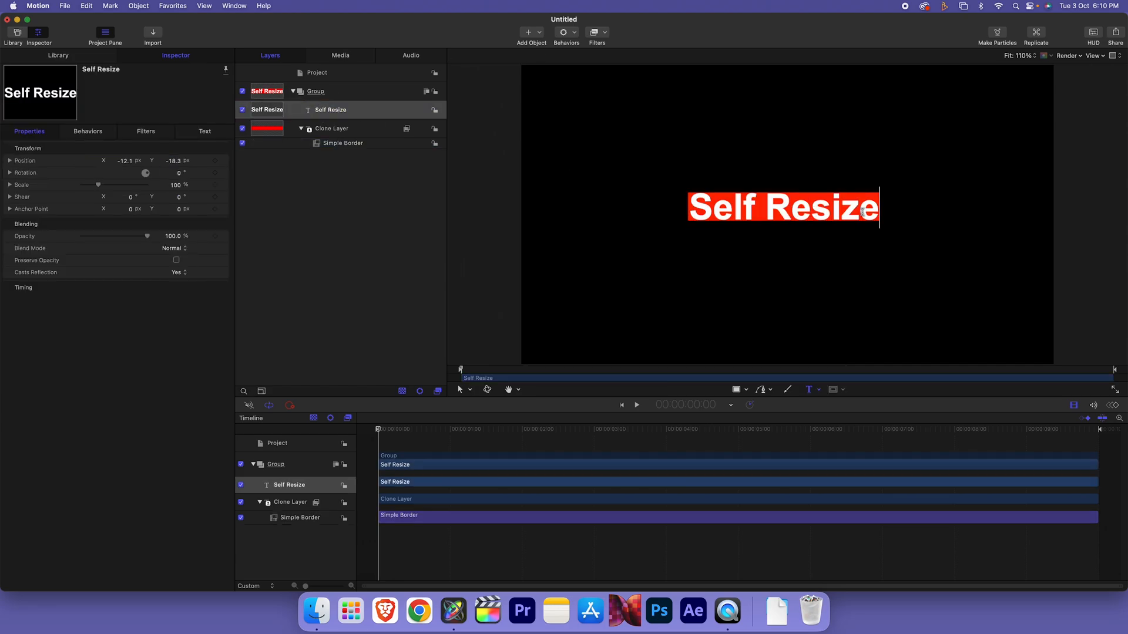
pyautogui.press('Return')
pyautogui.write('ddd')
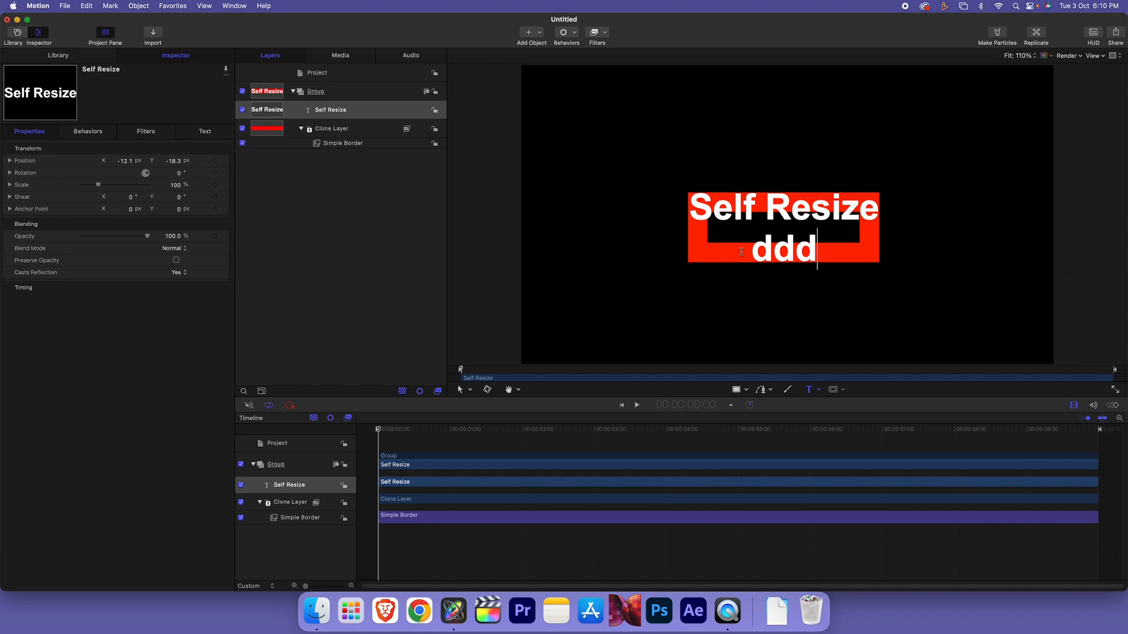
pyautogui.press('BackSpace')
pyautogui.press('BackSpace')
pyautogui.press('BackSpace')
pyautogui.press('BackSpace')
# Set the Simple Border width to 1000
pyautogui.click(327, 146)
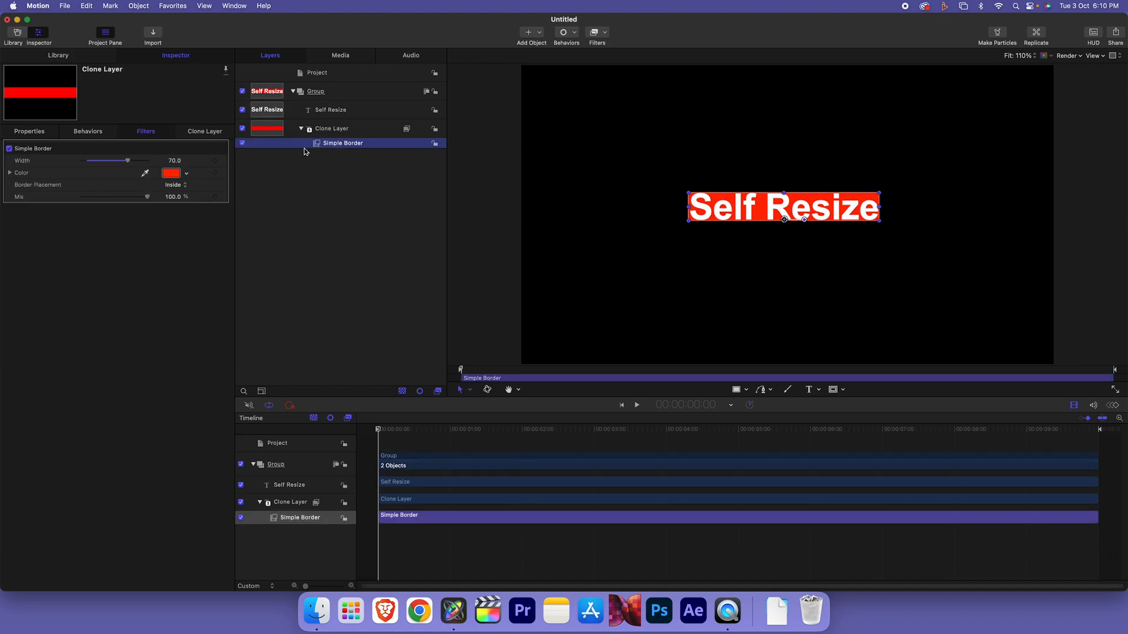
pyautogui.click(174, 163)
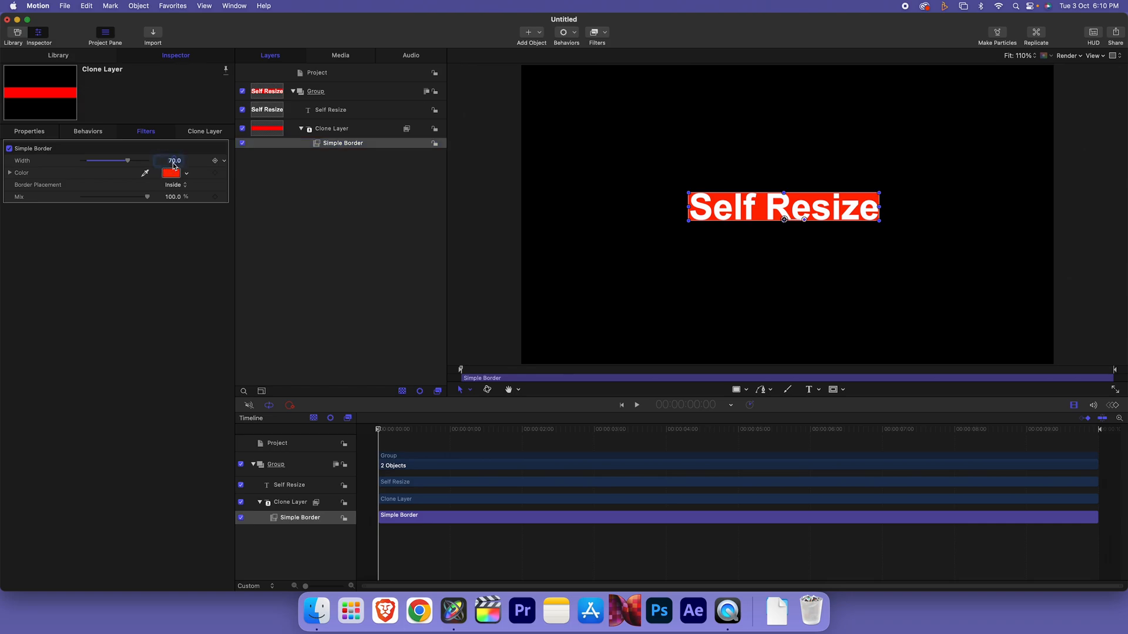
pyautogui.write('1000')
pyautogui.press('Return')
pyautogui.click(342, 132)
pyautogui.click(345, 144)
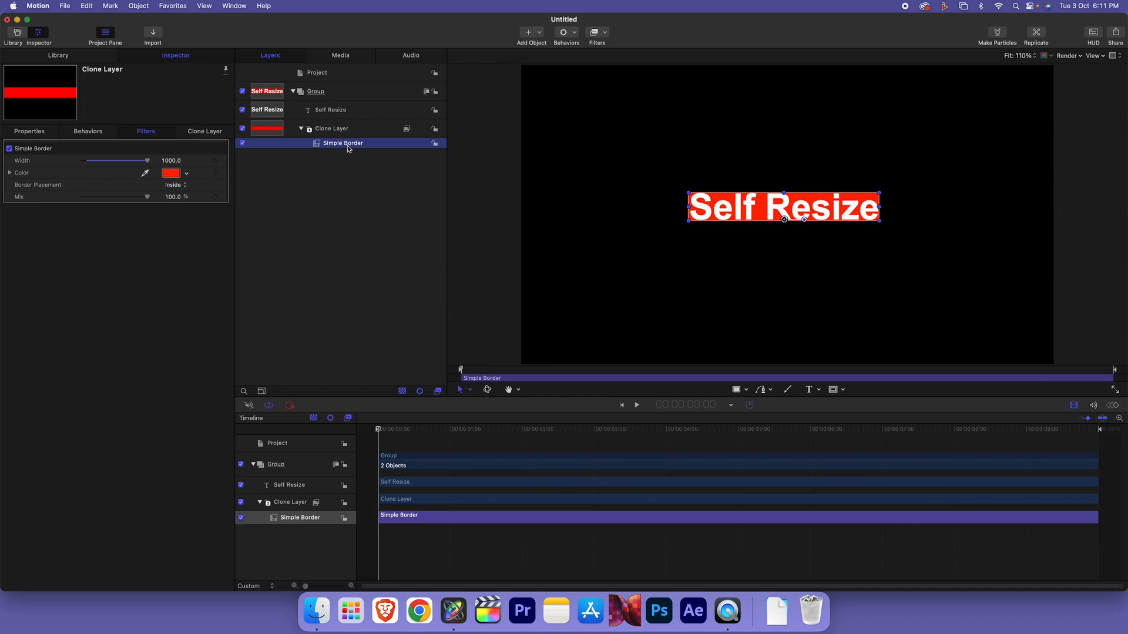
# Duplicate the Simple Border, place the copy below it, and set its width to 50
pyautogui.press('super+d')
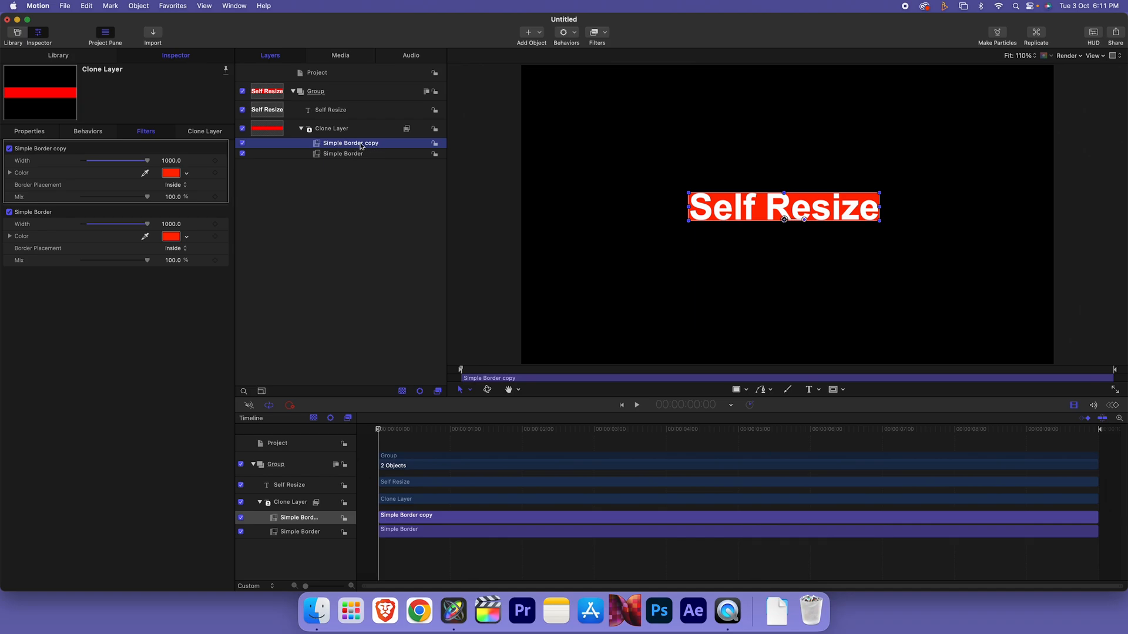
pyautogui.moveTo(327, 146); pyautogui.dragTo(344, 158)
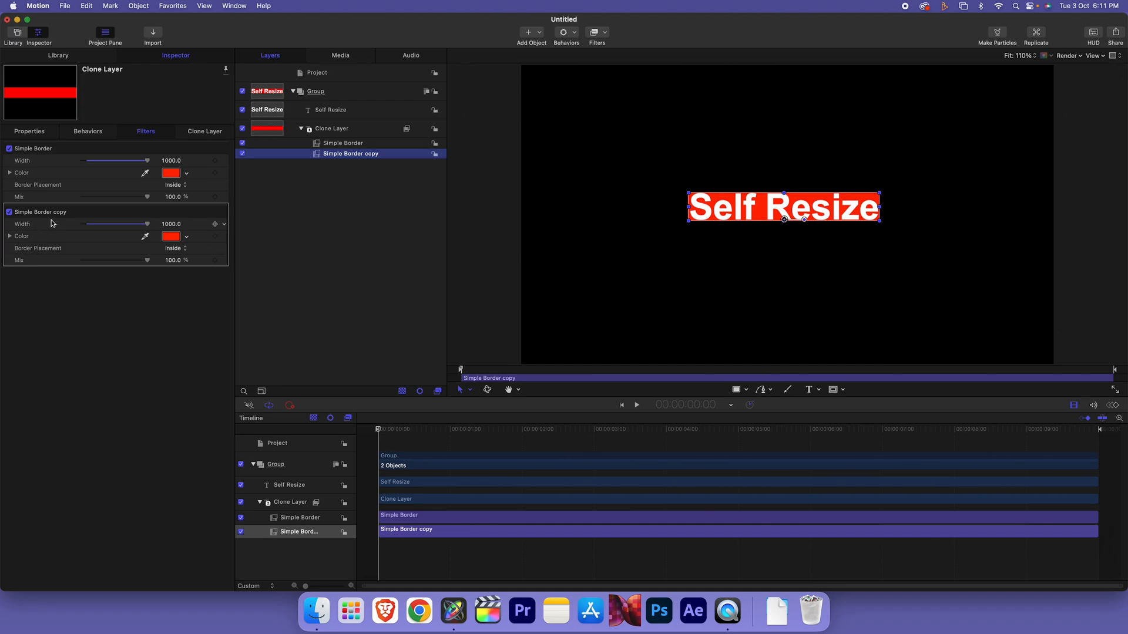
pyautogui.click(169, 224)
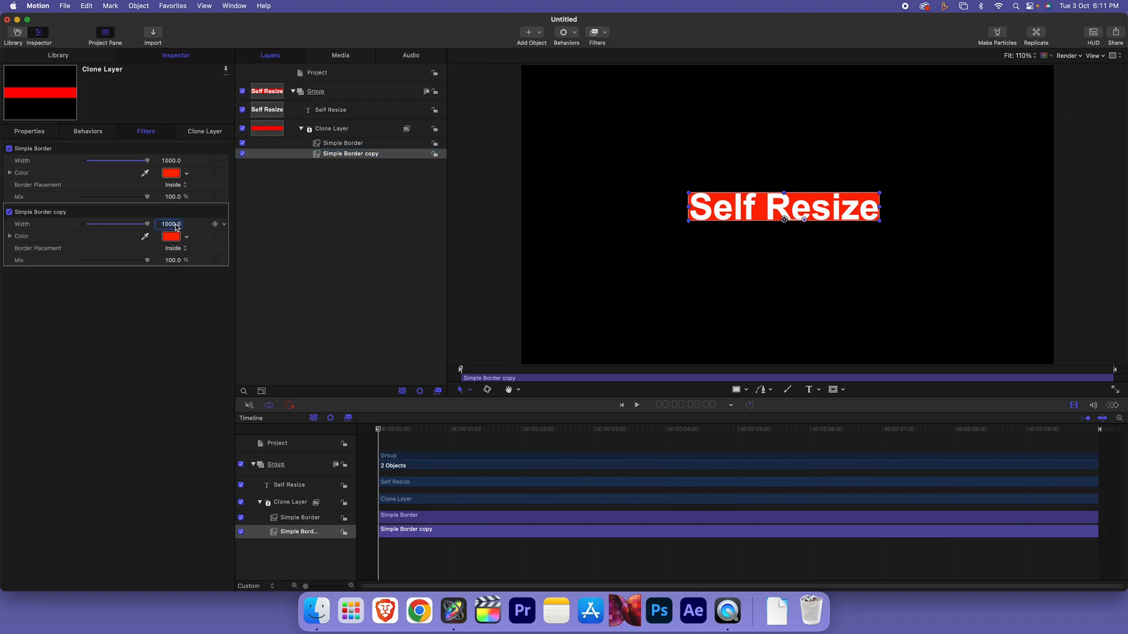
pyautogui.write('50')
pyautogui.press('Return')
# Set the copy's Border Placement to Overlap and raise its width to 60
pyautogui.click(188, 247)
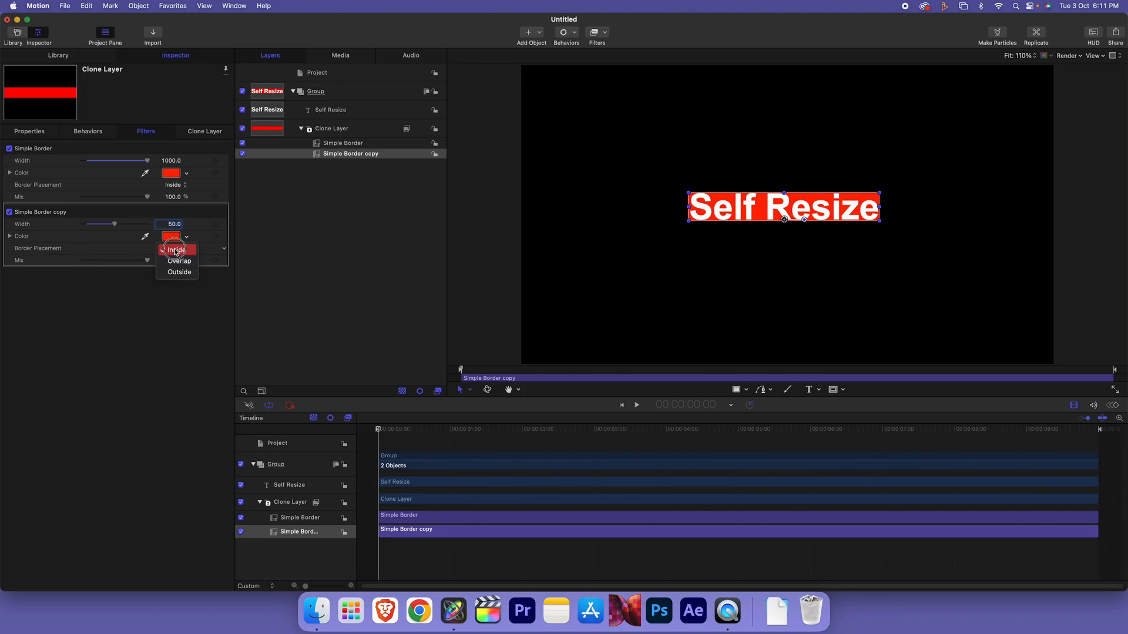
pyautogui.click(175, 261)
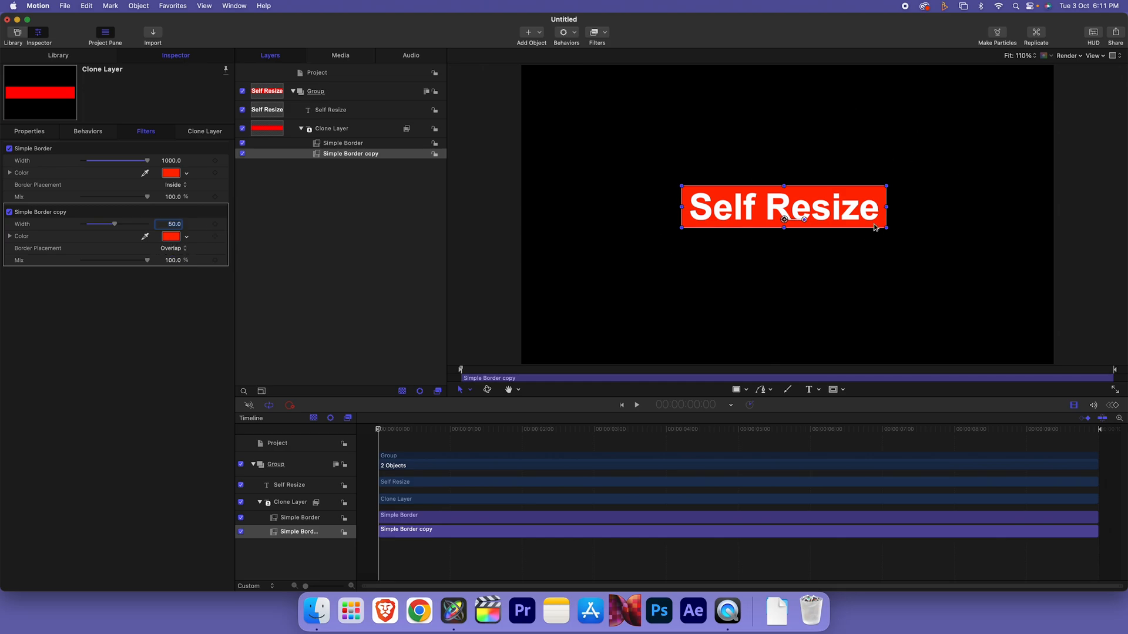
pyautogui.click(134, 326)
pyautogui.moveTo(175, 224)
pyautogui.mouseDown()
pyautogui.moveTo(200, 224)
pyautogui.moveTo(180, 224)
pyautogui.mouseUp()
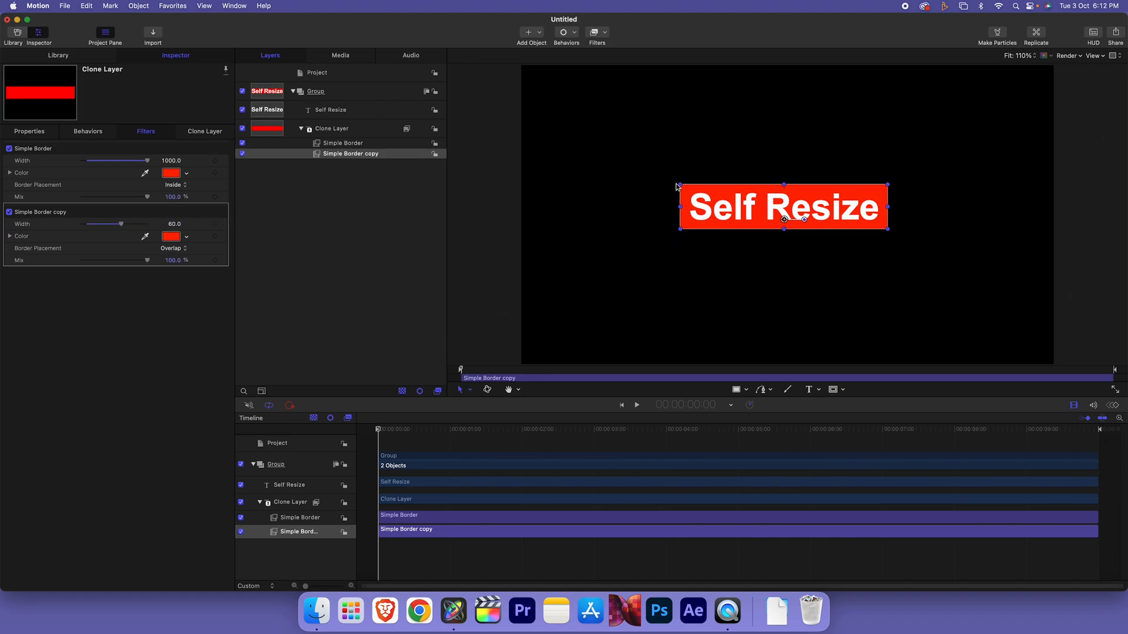
pyautogui.click(347, 114)
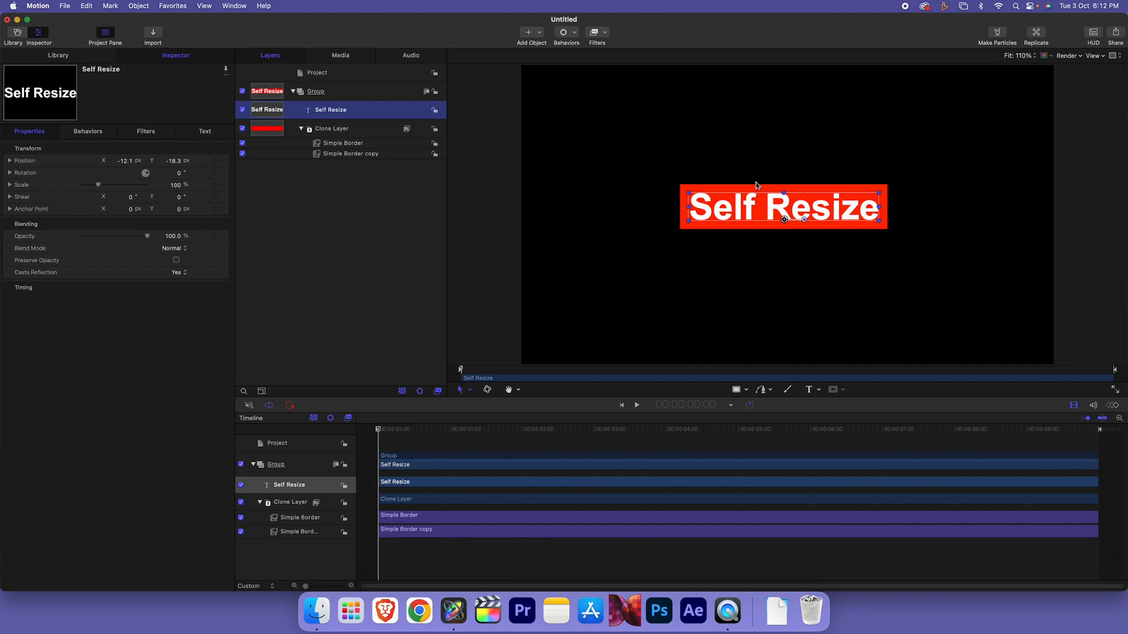
pyautogui.moveTo(740, 189); pyautogui.dragTo(672, 129)
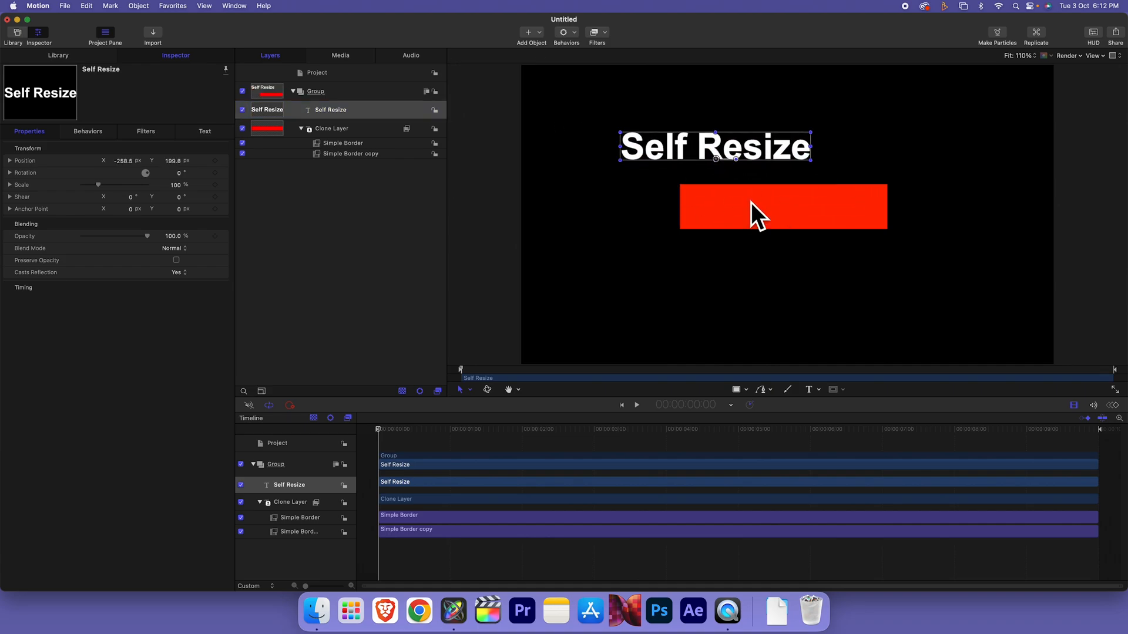
pyautogui.press('super+z')
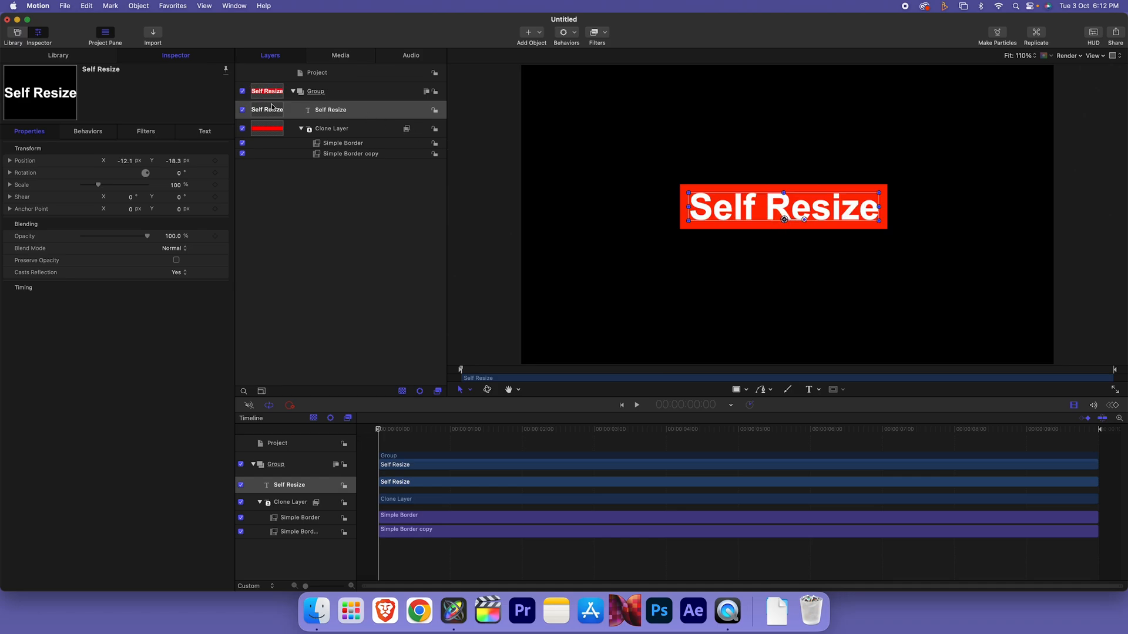
pyautogui.moveTo(879, 193); pyautogui.dragTo(933, 176)
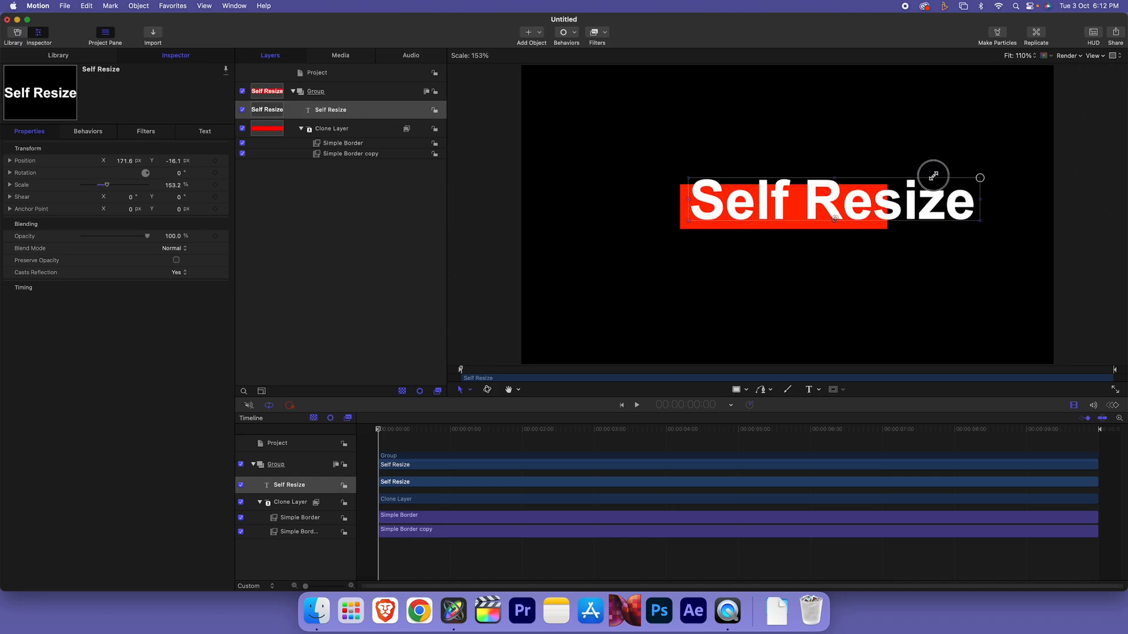
pyautogui.press('super+z')
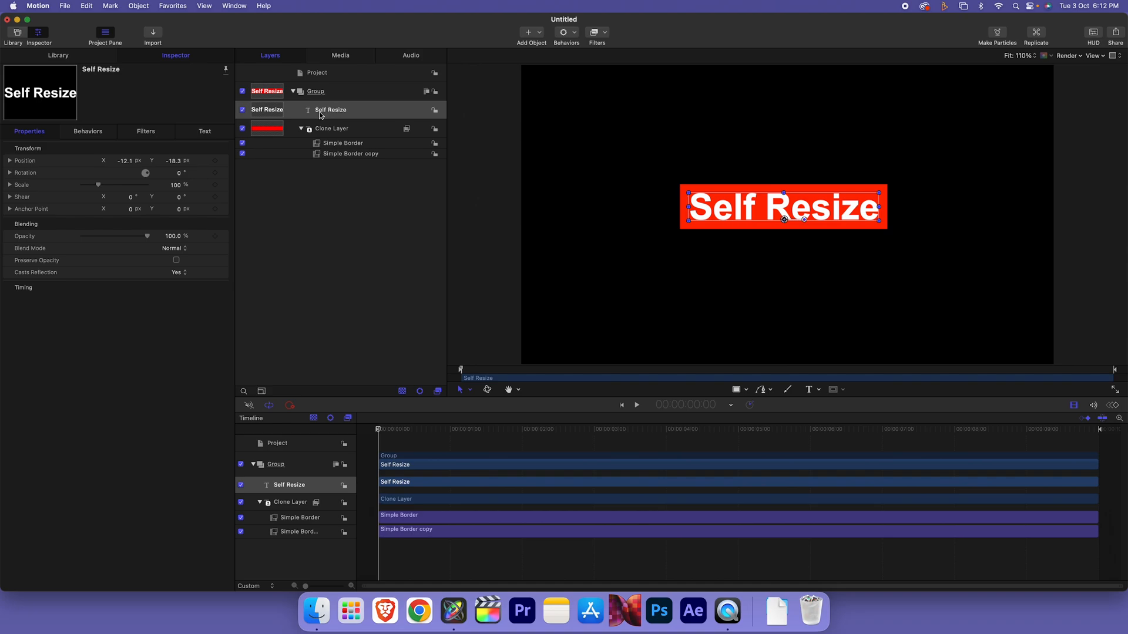
pyautogui.click(325, 130)
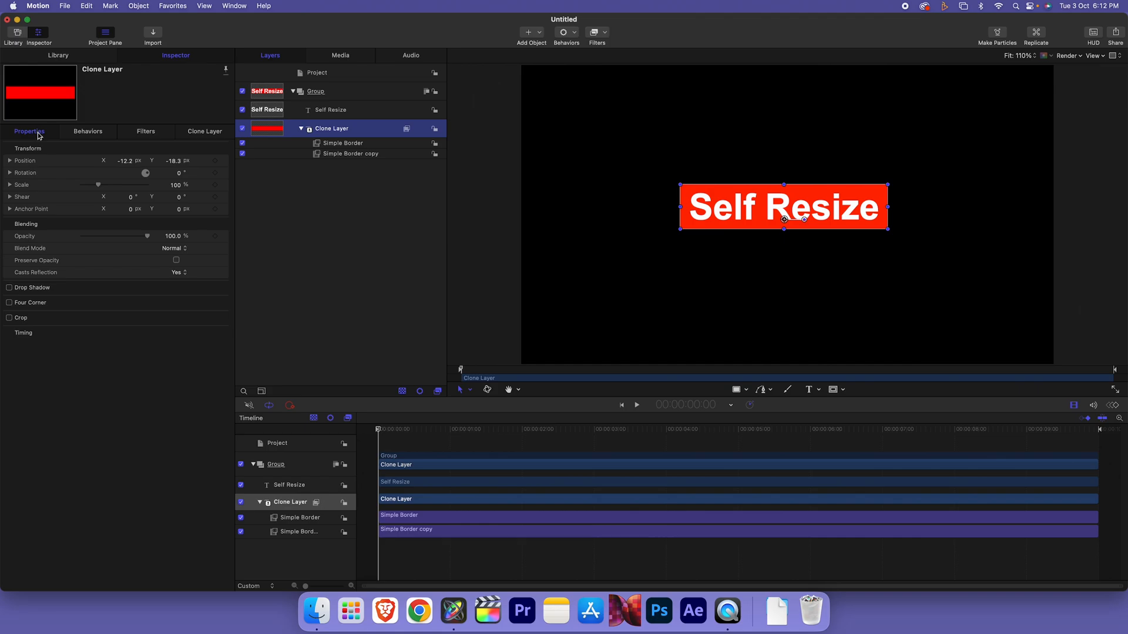
# Link the Clone Layer's Position to Self Resize with a Link behavior
pyautogui.click(225, 162)
pyautogui.moveTo(286, 268)
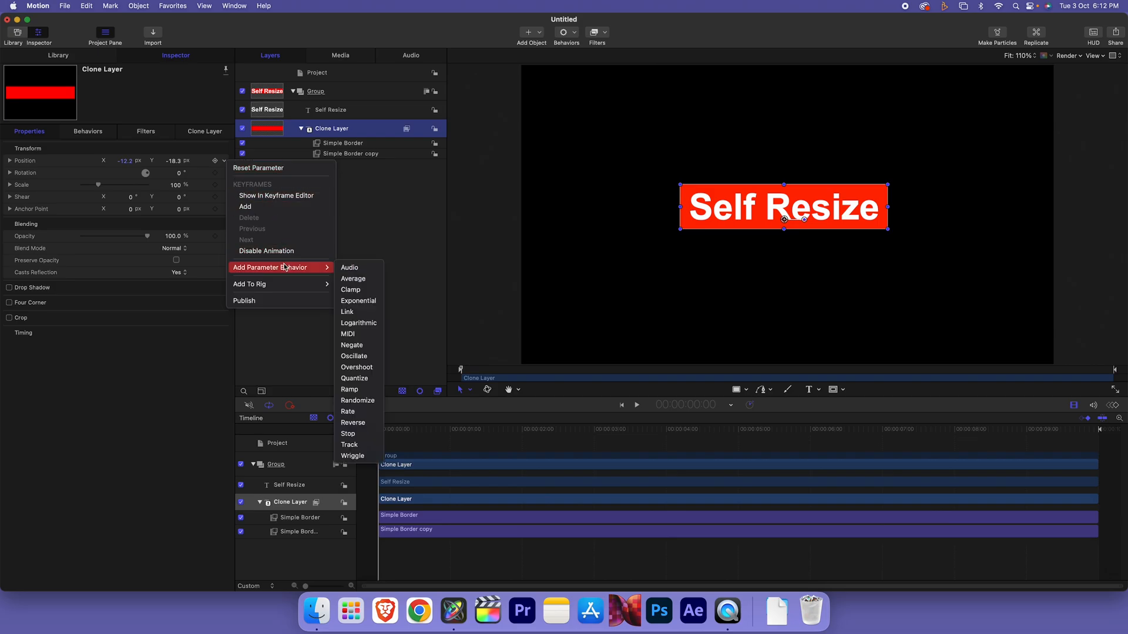
pyautogui.click(350, 312)
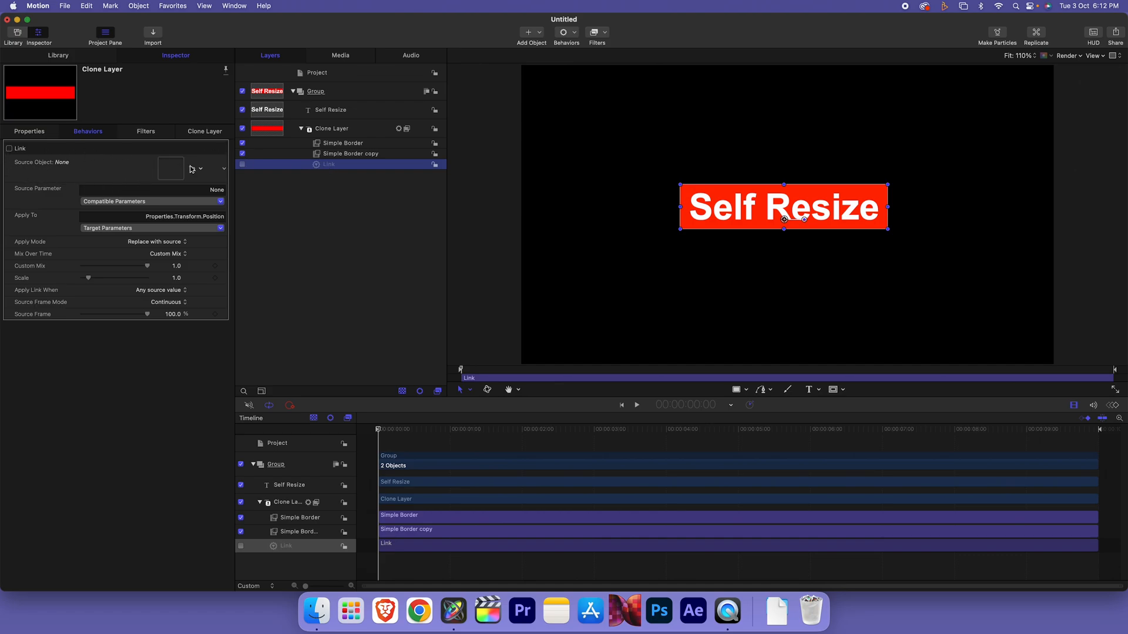
pyautogui.moveTo(332, 114); pyautogui.dragTo(171, 169)
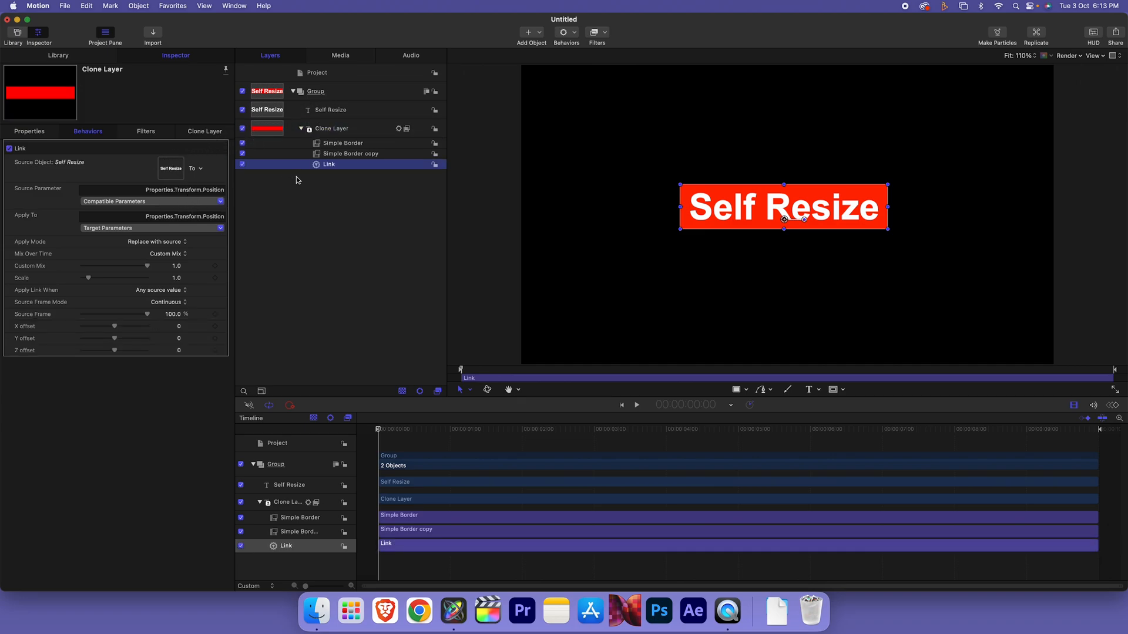
# Link the Clone Layer's Rotation to Self Resize
pyautogui.click(336, 134)
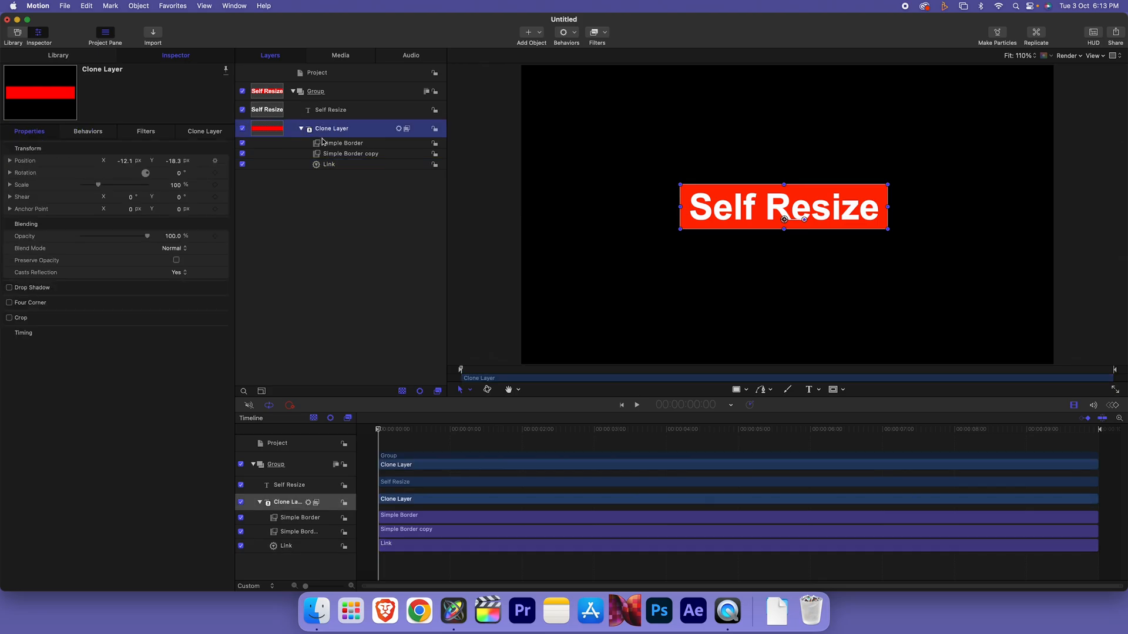
pyautogui.click(223, 175)
pyautogui.click(223, 175)
pyautogui.moveTo(268, 279)
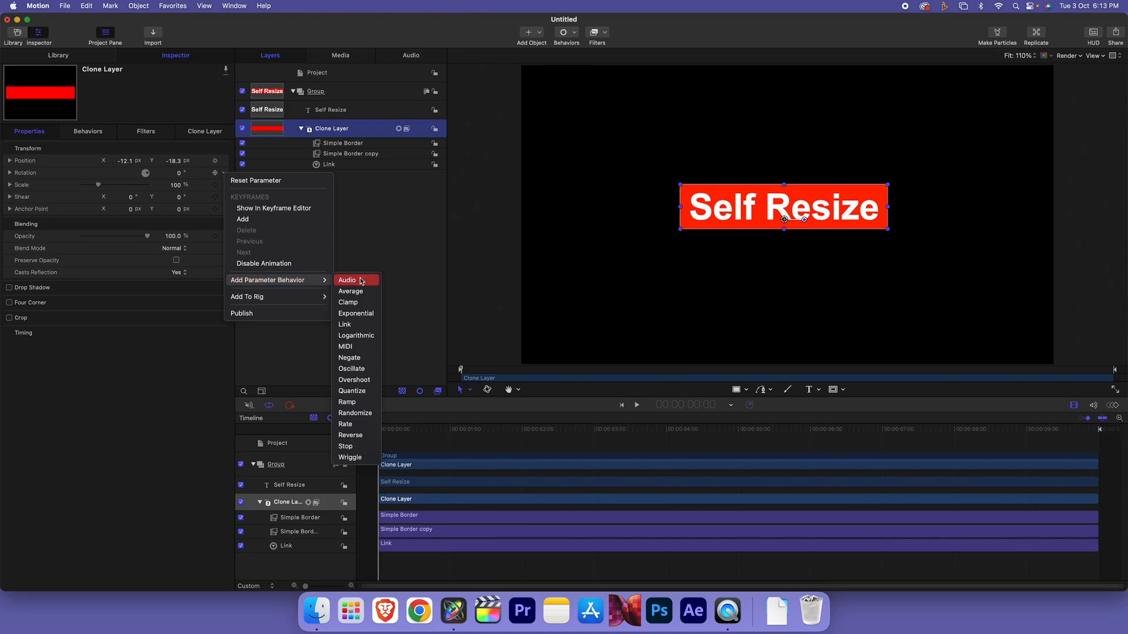
pyautogui.click(346, 324)
pyautogui.click(191, 171)
pyautogui.moveTo(191, 171); pyautogui.dragTo(171, 170)
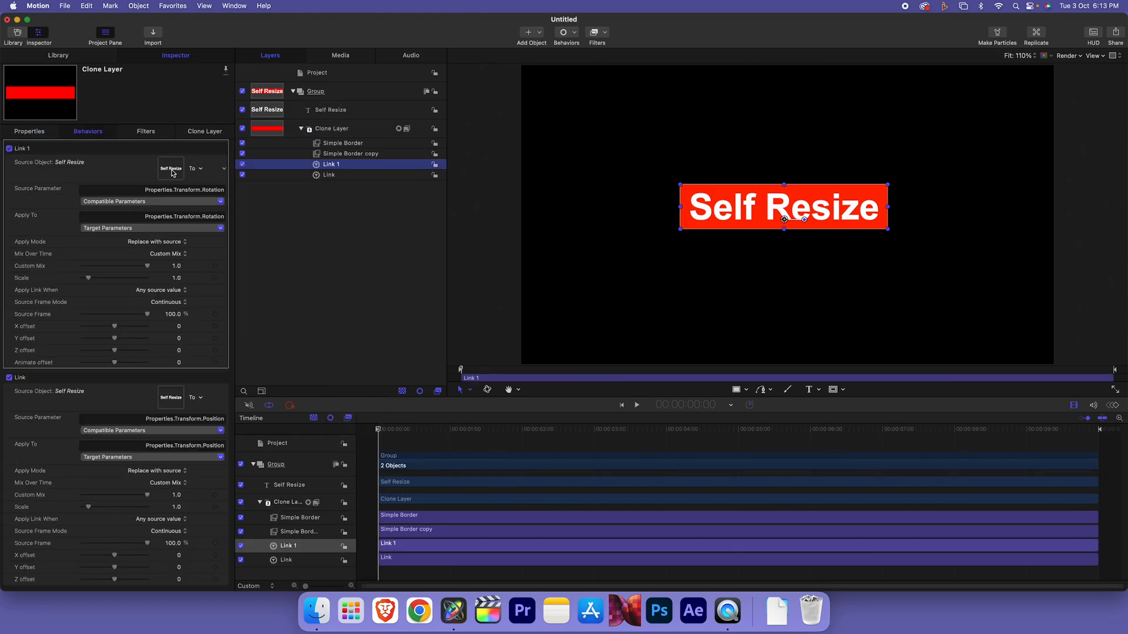
# Link the Clone Layer's Scale to Self Resize
pyautogui.click(335, 130)
pyautogui.click(225, 186)
pyautogui.moveTo(317, 291)
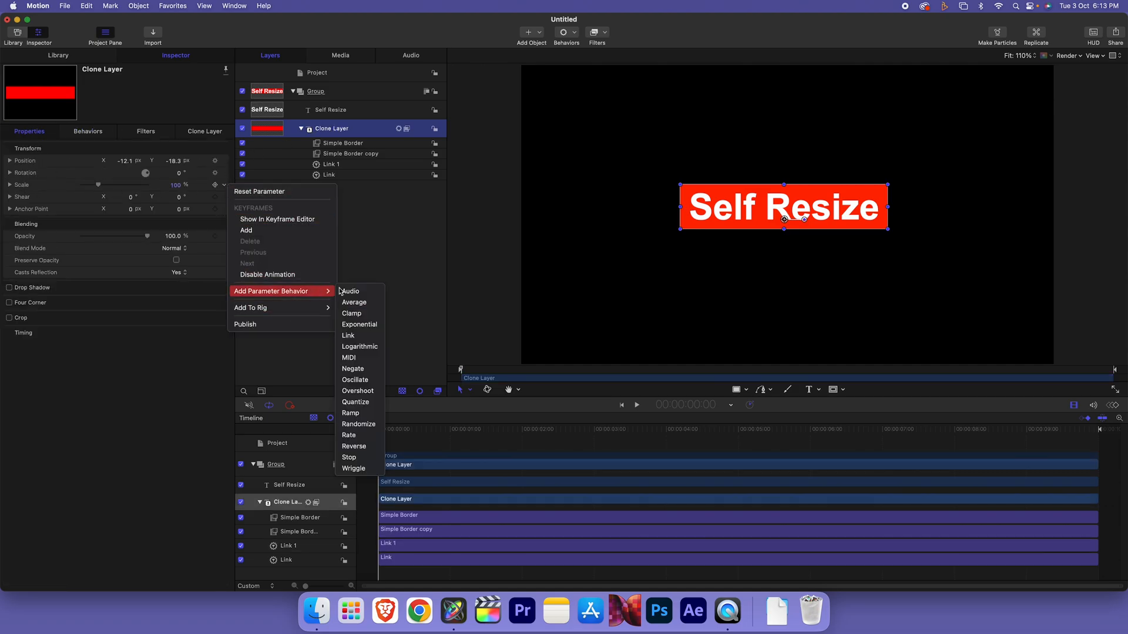
pyautogui.click(359, 338)
pyautogui.moveTo(330, 111); pyautogui.dragTo(166, 170)
pyautogui.click(339, 114)
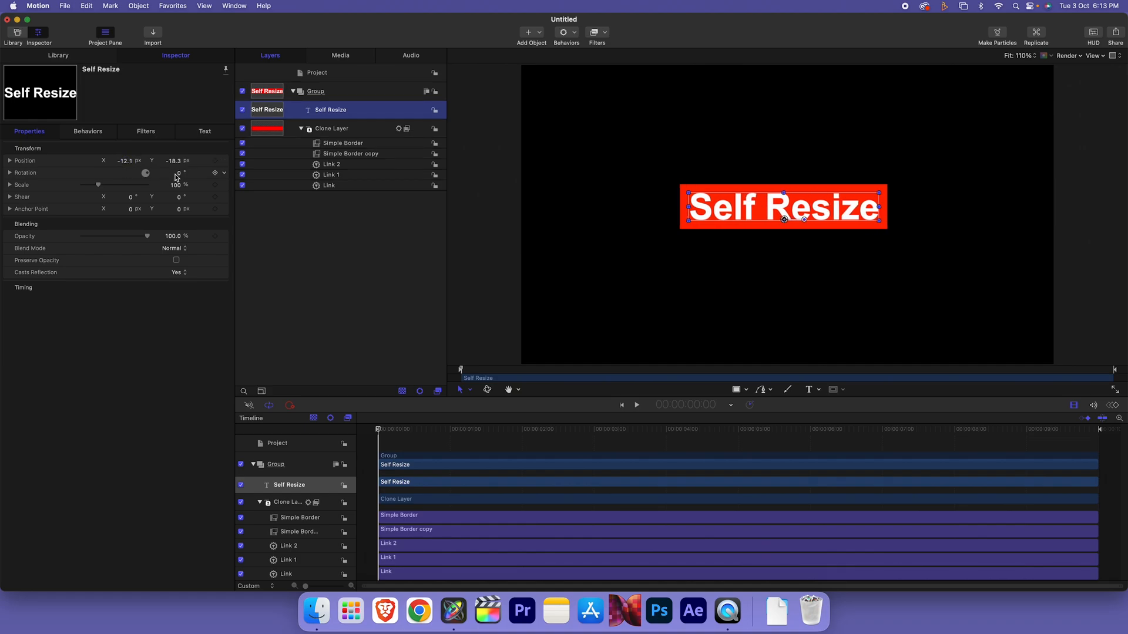
# Test rotation and extra text lines, leaving the title reading 'Self Resizse', then select the Group
pyautogui.moveTo(178, 173); pyautogui.dragTo(179, 156)
pyautogui.press('super+z')
pyautogui.doubleClick(832, 203)
pyautogui.click(861, 213)
pyautogui.write('ssss')
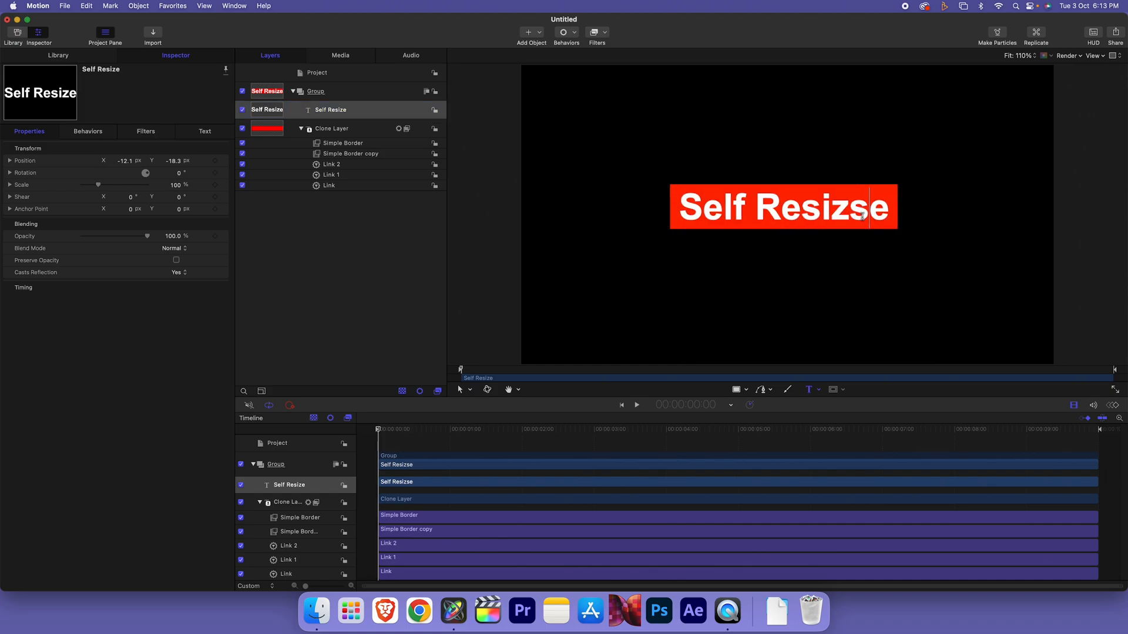
pyautogui.press('Return')
pyautogui.write('ssss')
pyautogui.press('Return')
pyautogui.write('sssssss')
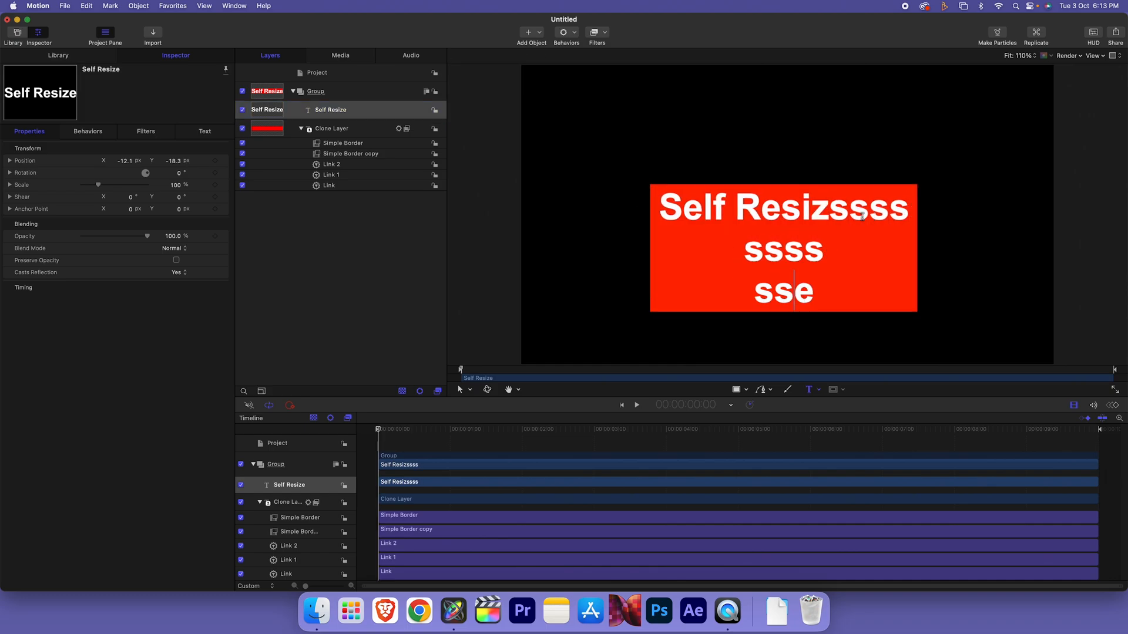
pyautogui.press('super+z')
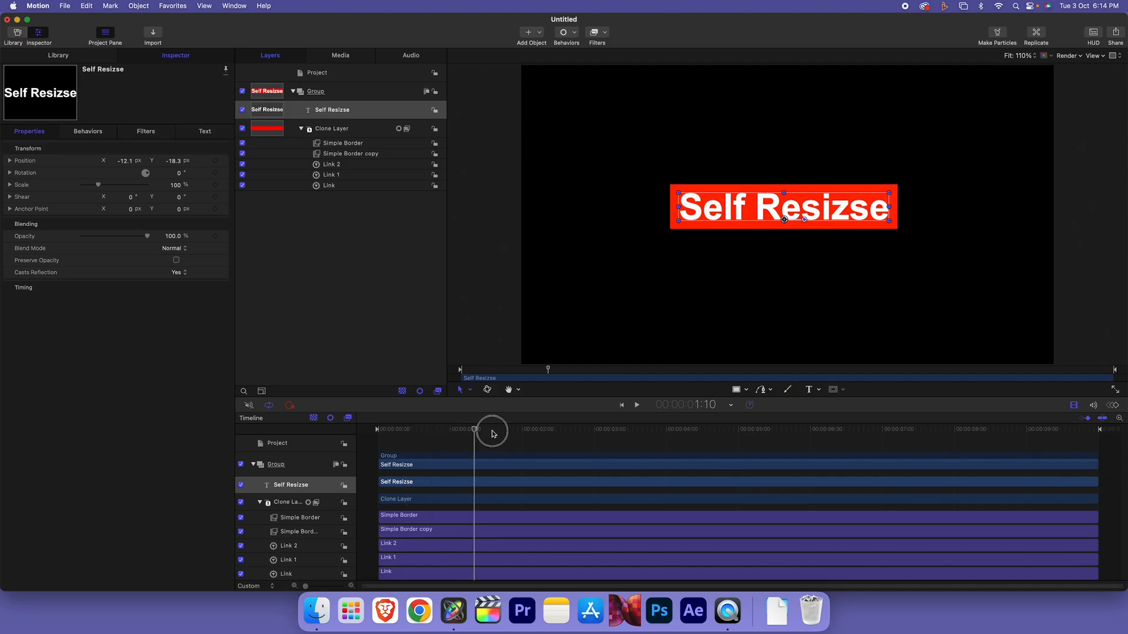
pyautogui.click(327, 95)
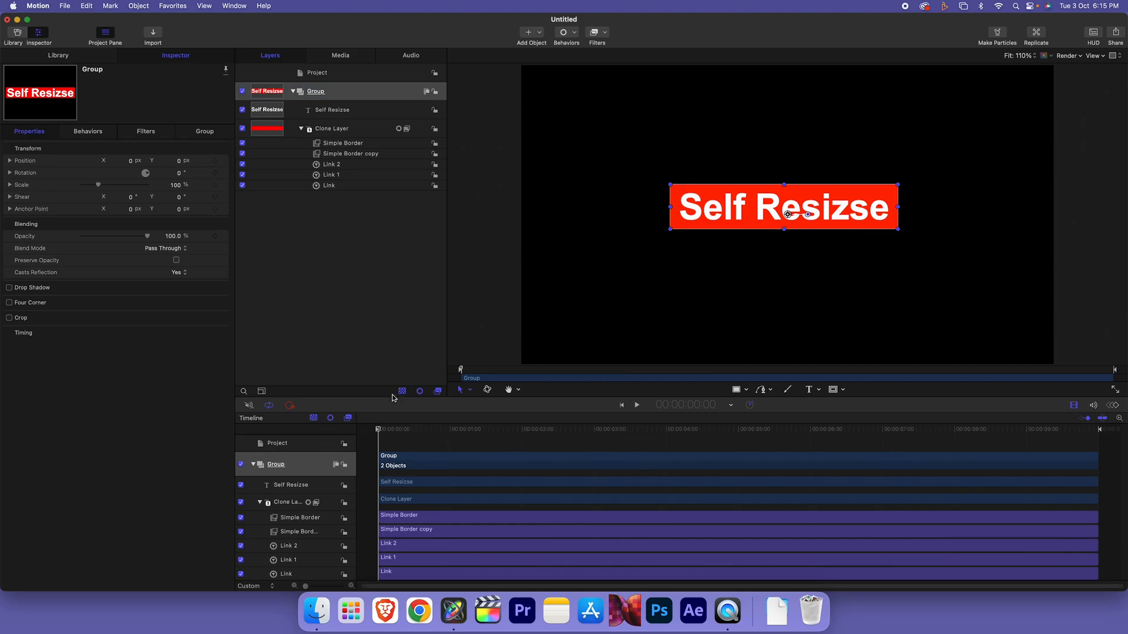
# Keyframe the Group's Scale at 100% at 1:09 and 0% at the start
pyautogui.moveTo(386, 429); pyautogui.dragTo(473, 430)
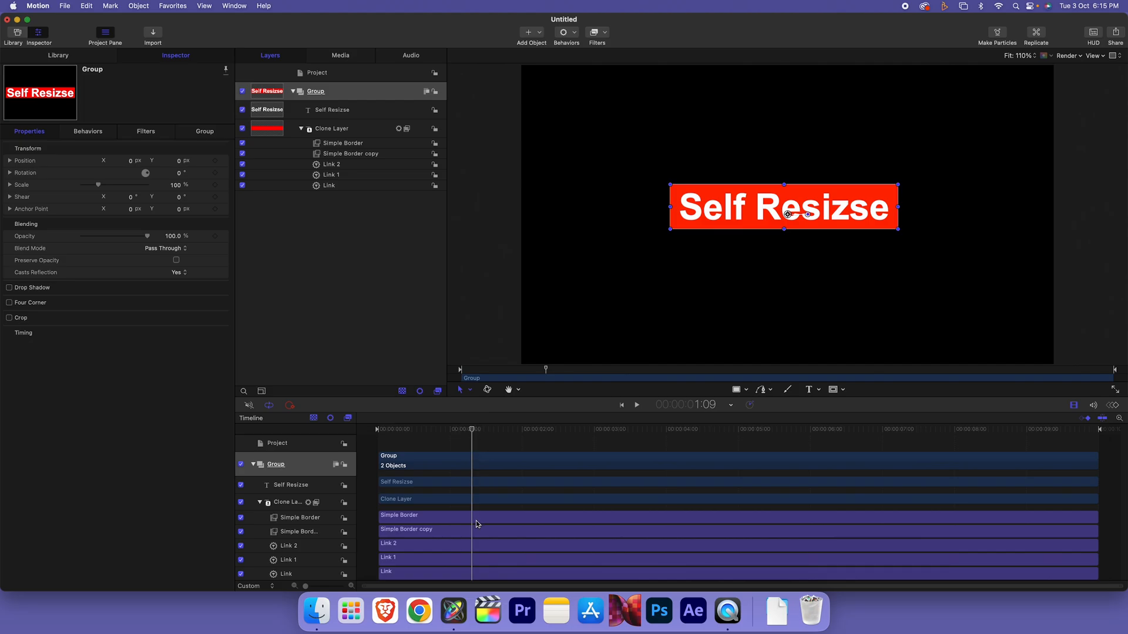
pyautogui.click(349, 99)
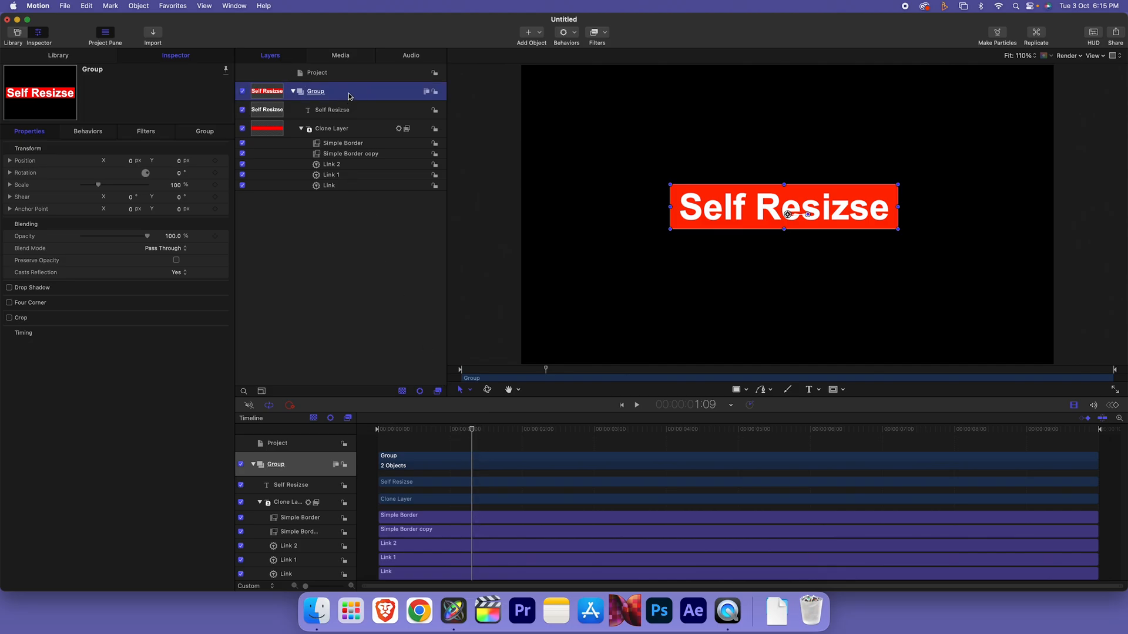
pyautogui.click(215, 186)
pyautogui.moveTo(470, 433); pyautogui.dragTo(352, 433)
pyautogui.moveTo(98, 186); pyautogui.dragTo(16, 192)
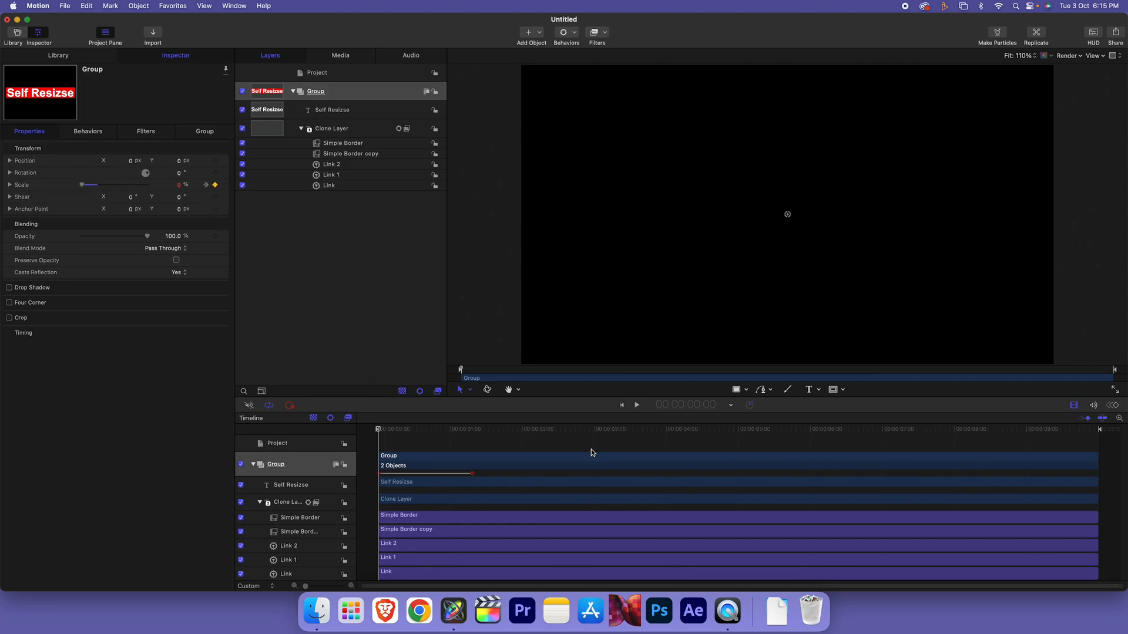
# Keyframe Scale at 100% at 8:25 and 0% at the end, then play back
pyautogui.moveTo(951, 430); pyautogui.dragTo(1016, 430)
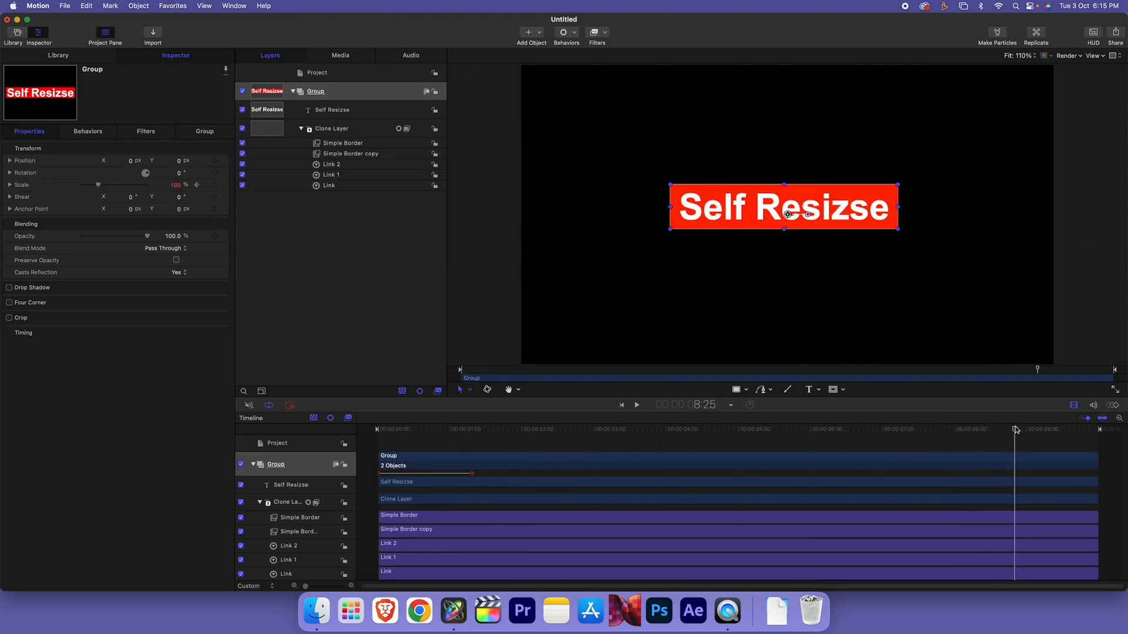
pyautogui.click(216, 186)
pyautogui.moveTo(1023, 431); pyautogui.dragTo(1103, 431)
pyautogui.moveTo(100, 185); pyautogui.dragTo(40, 188)
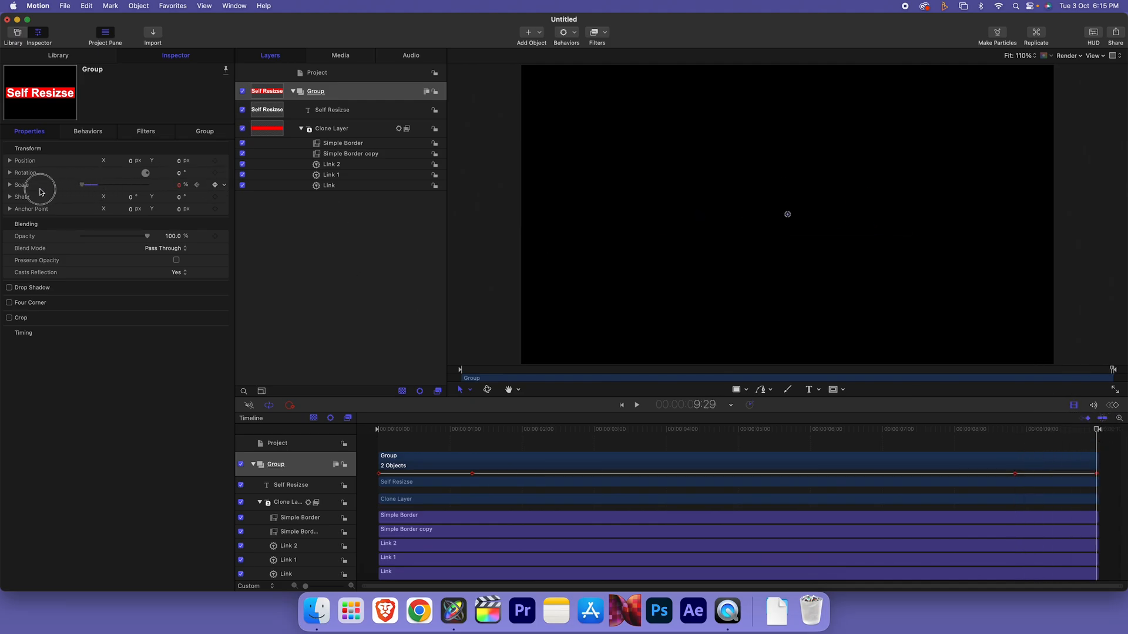
pyautogui.moveTo(377, 429); pyautogui.dragTo(791, 430)
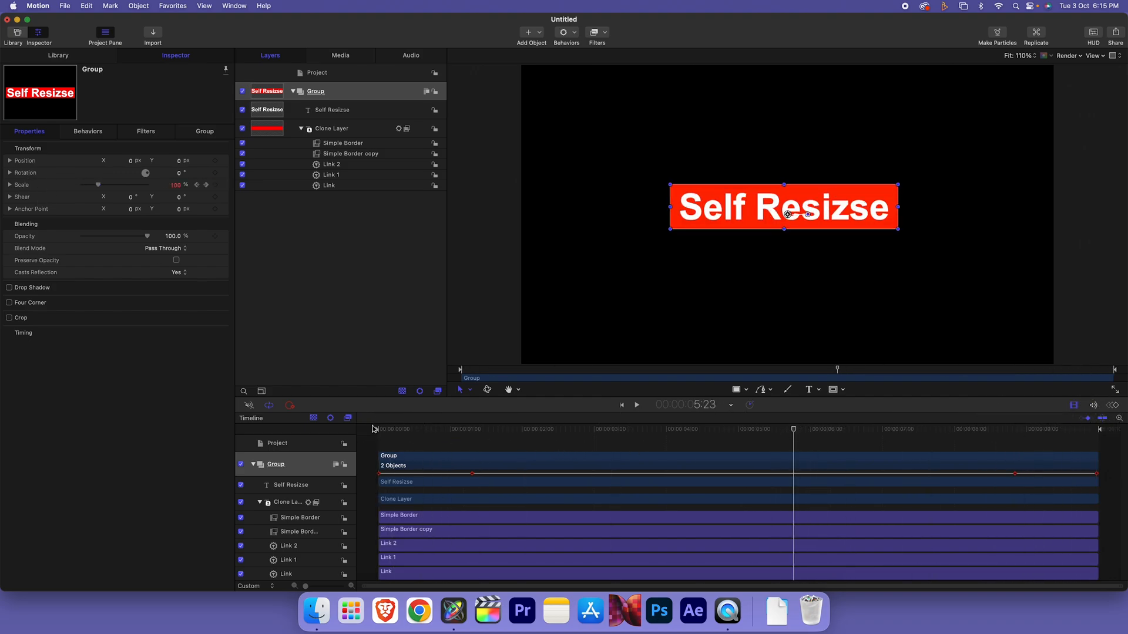
pyautogui.moveTo(397, 429); pyautogui.dragTo(365, 431)
pyautogui.press('space')
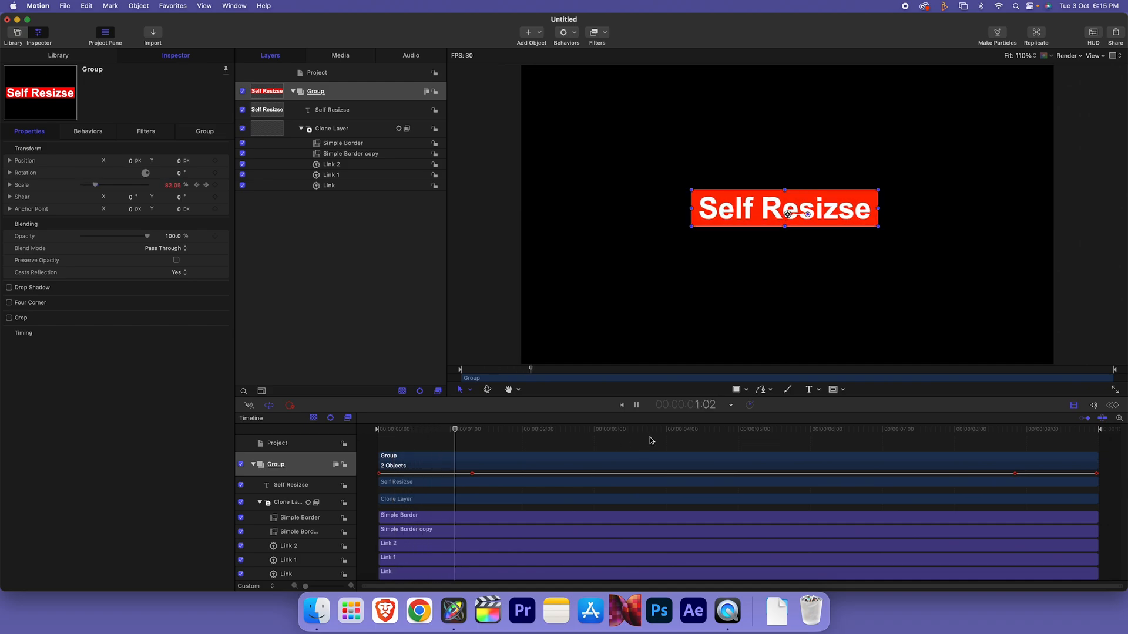
pyautogui.moveTo(497, 429); pyautogui.dragTo(461, 441)
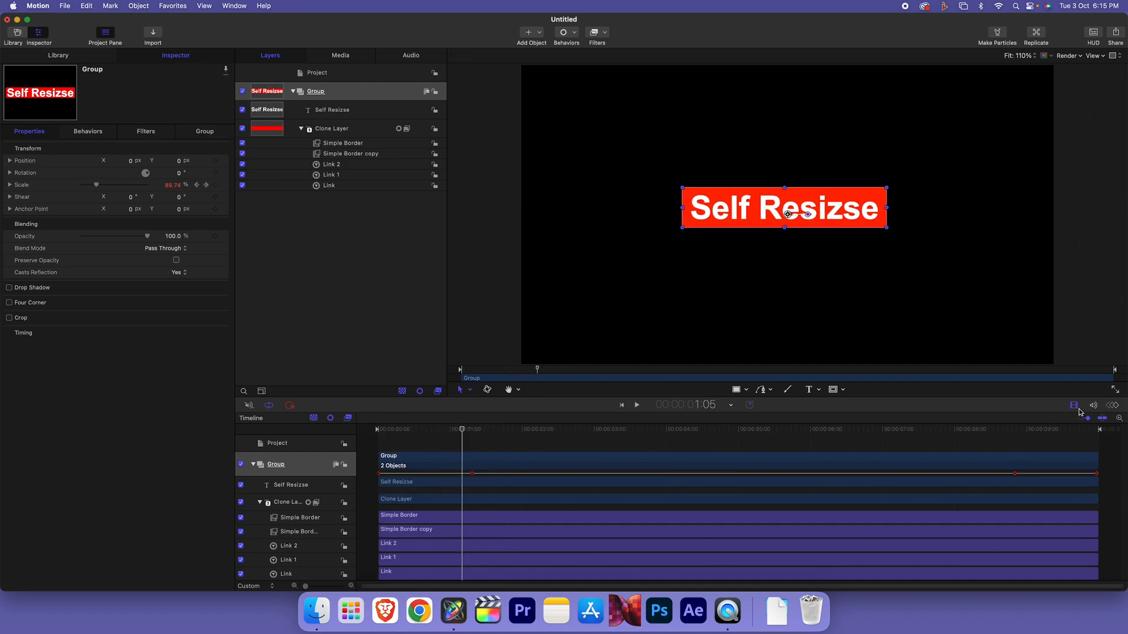
# Make the Group's starting scale keyframes Bezier and ease the curve into the 100% hold
pyautogui.click(1114, 406)
pyautogui.click(354, 97)
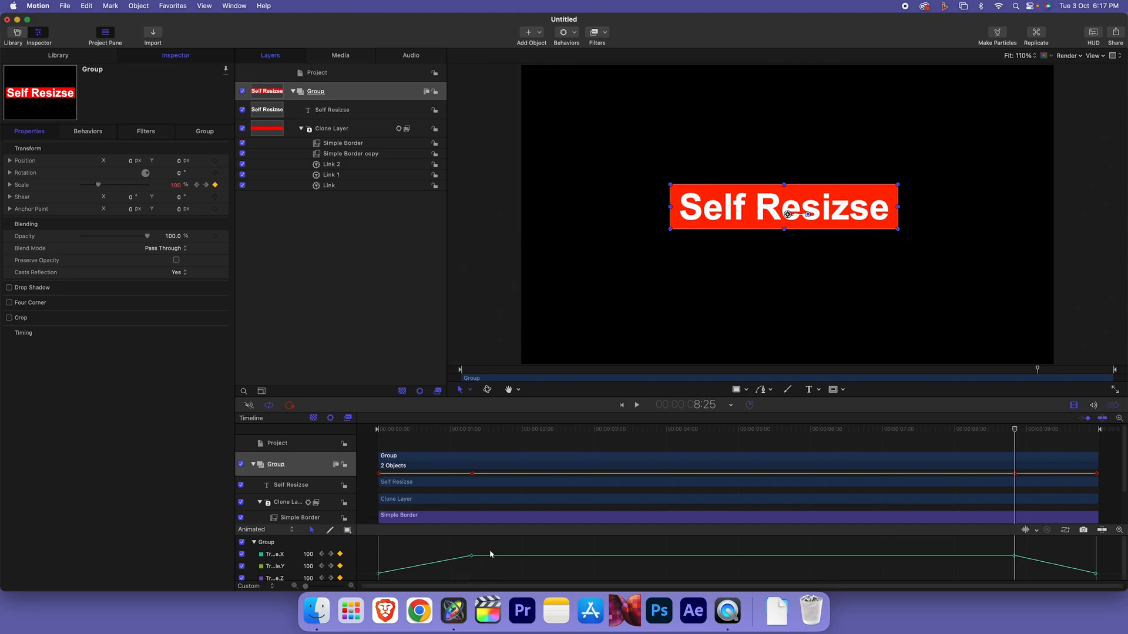
pyautogui.moveTo(490, 552); pyautogui.dragTo(381, 575)
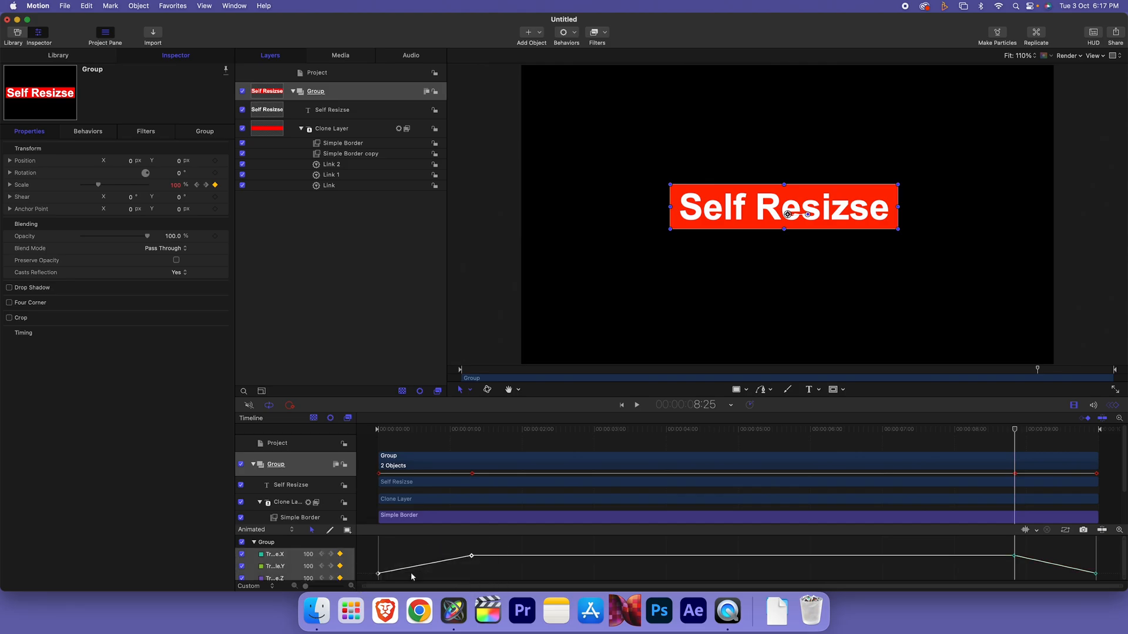
pyautogui.rightClick(472, 559)
pyautogui.moveTo(500, 559)
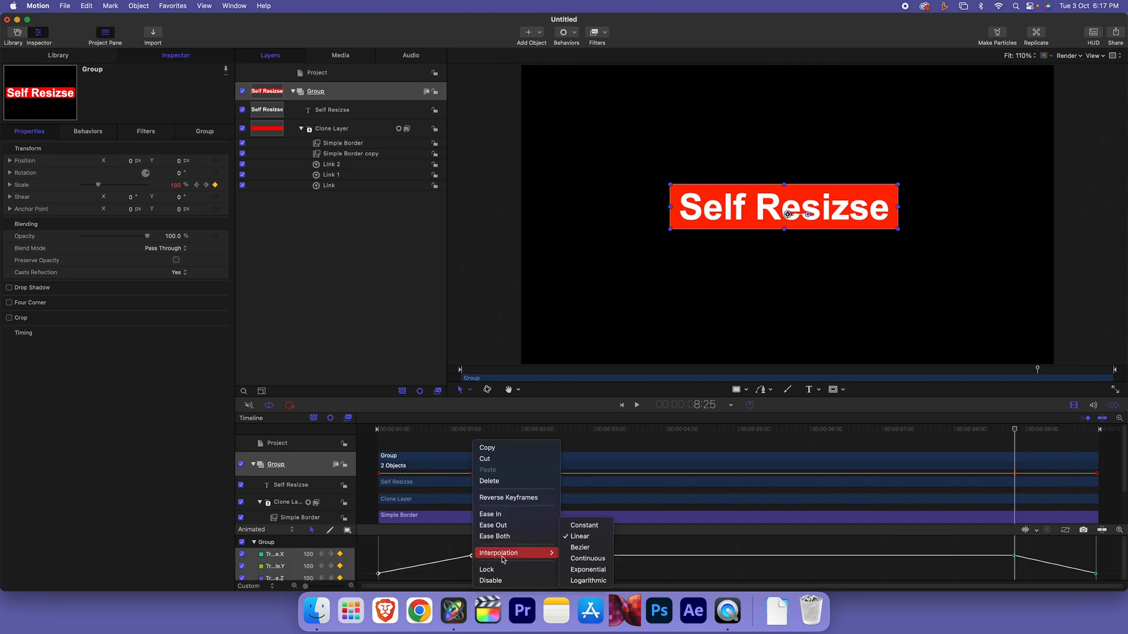
pyautogui.click(575, 549)
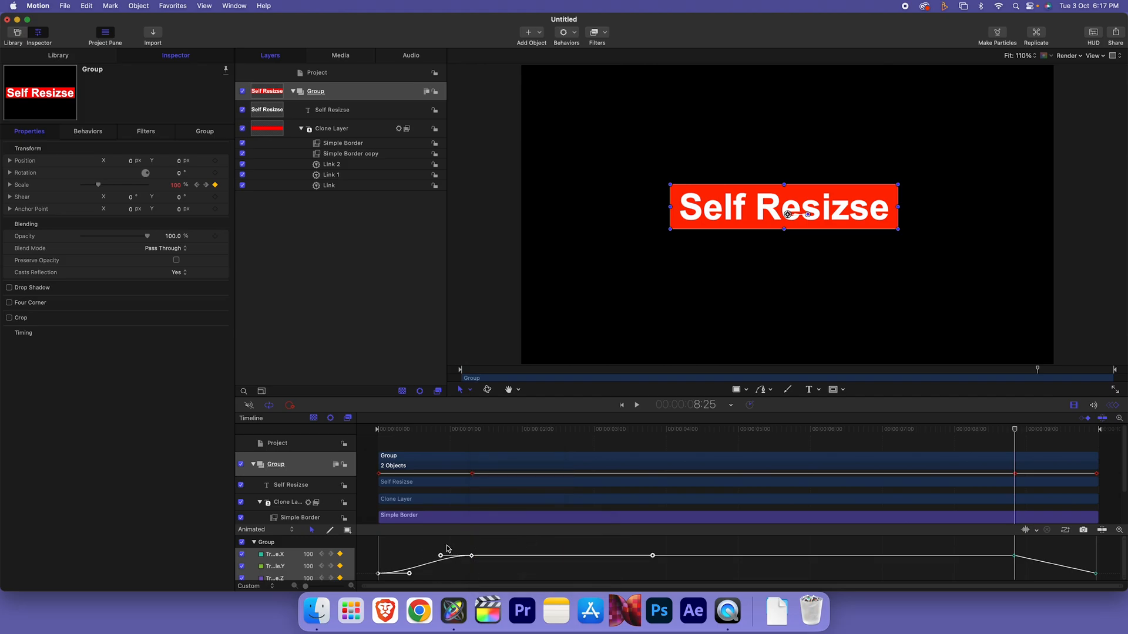
pyautogui.click(471, 556)
pyautogui.moveTo(441, 556); pyautogui.dragTo(393, 556)
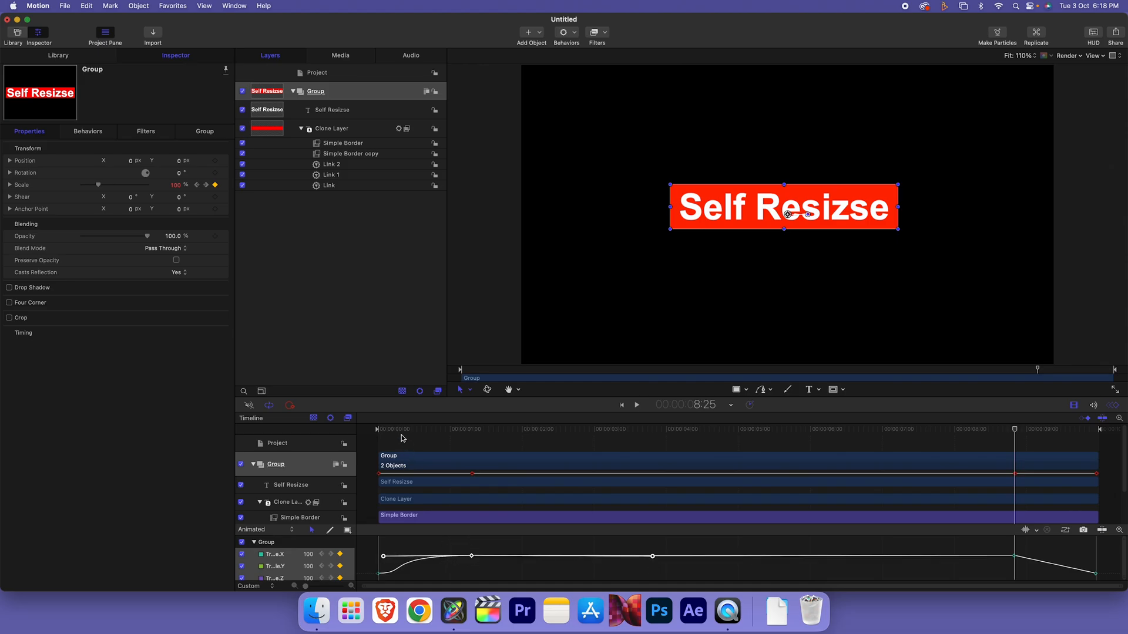
pyautogui.press('space')
pyautogui.press('space')
# Convert the ending scale keyframes to Bezier, soften the shrink-out, and preview the ending
pyautogui.moveTo(1009, 545); pyautogui.dragTo(1099, 579)
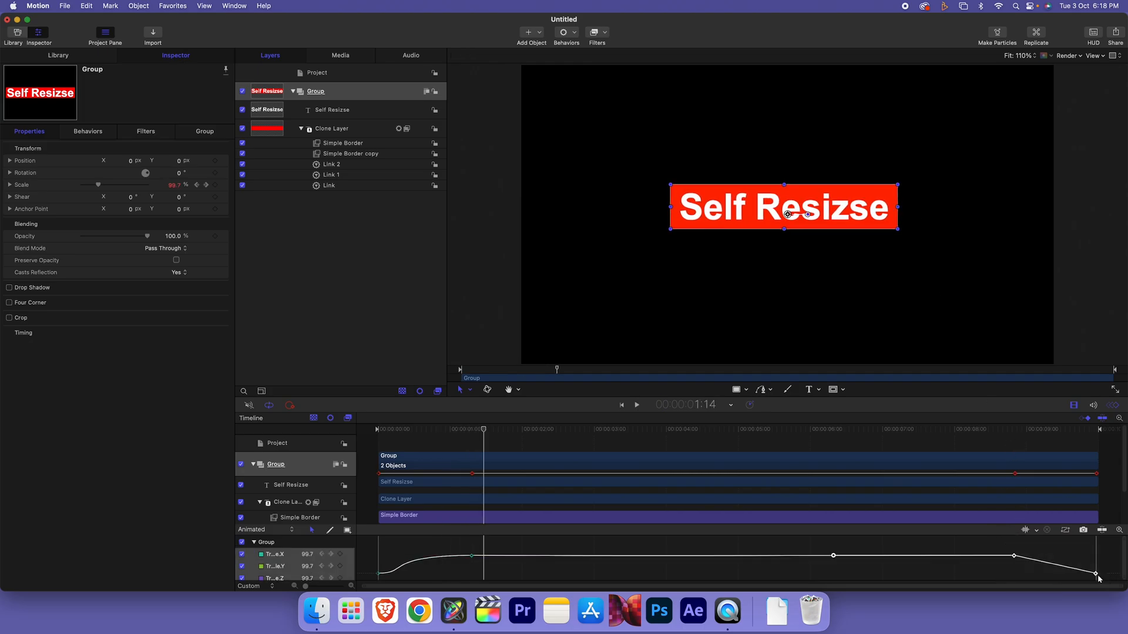
pyautogui.rightClick(1015, 561)
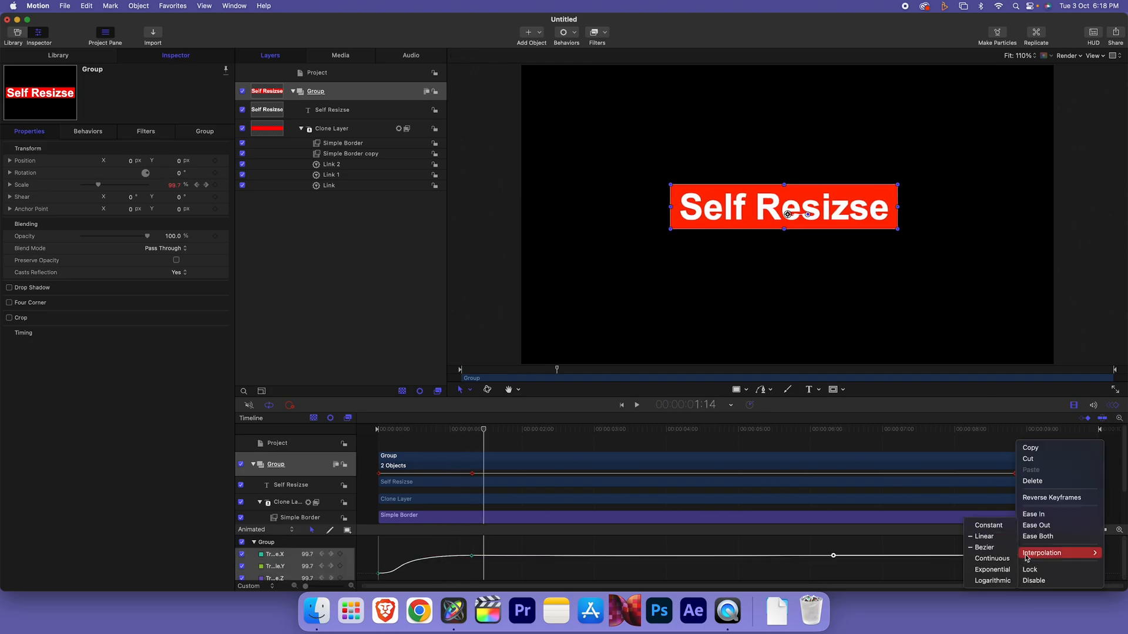
pyautogui.click(1003, 554)
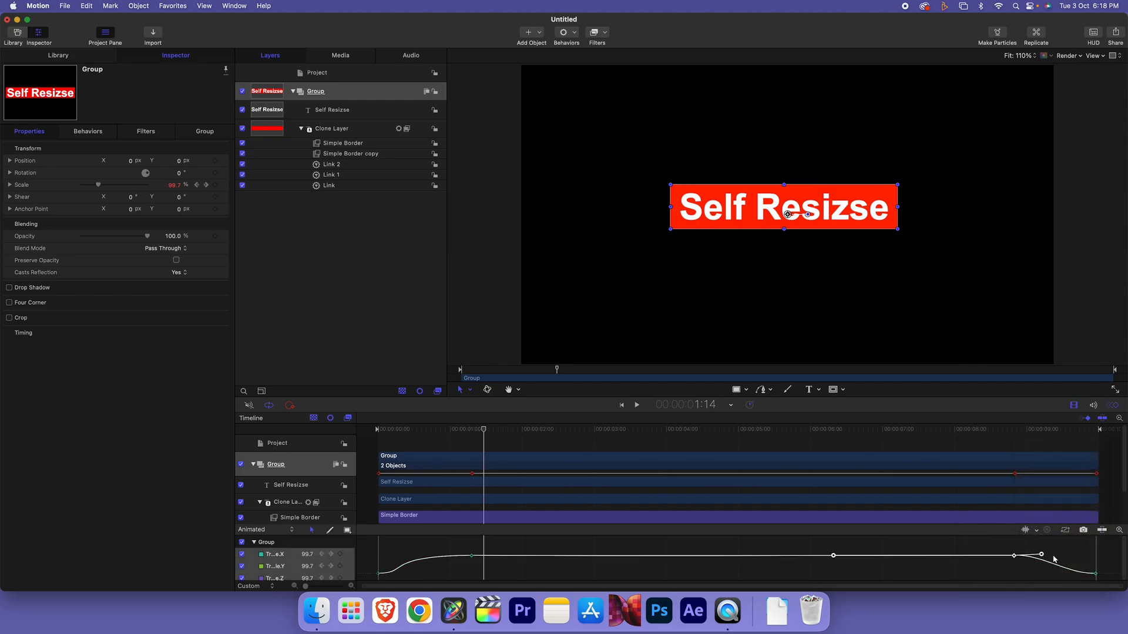
pyautogui.moveTo(1044, 557); pyautogui.dragTo(1086, 556)
pyautogui.click(1007, 430)
pyautogui.press('space')
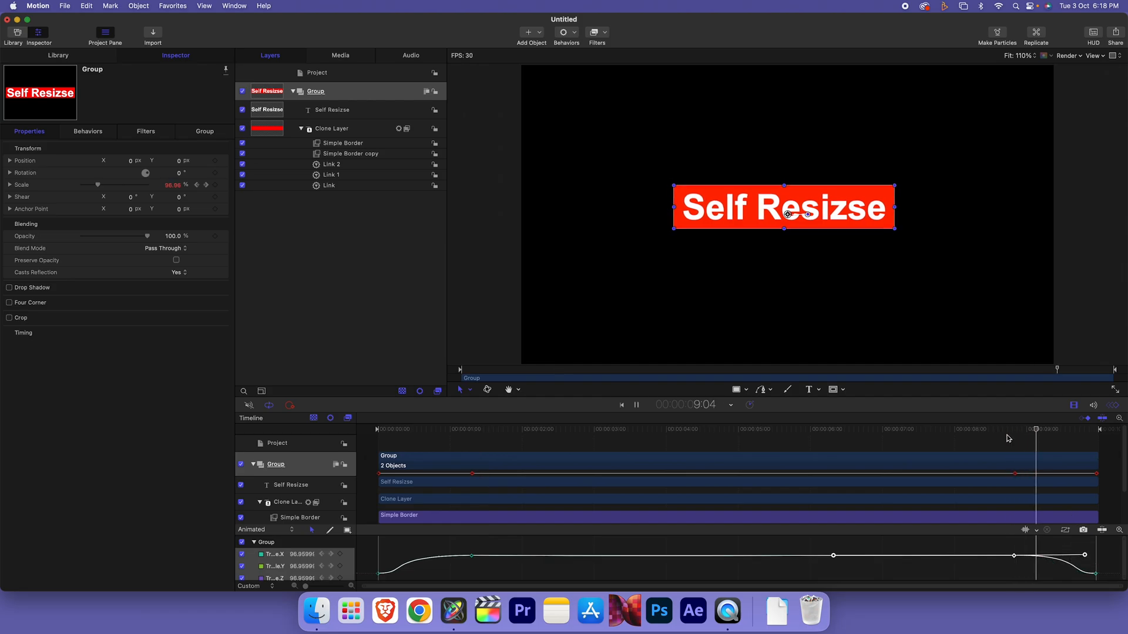
pyautogui.click(726, 431)
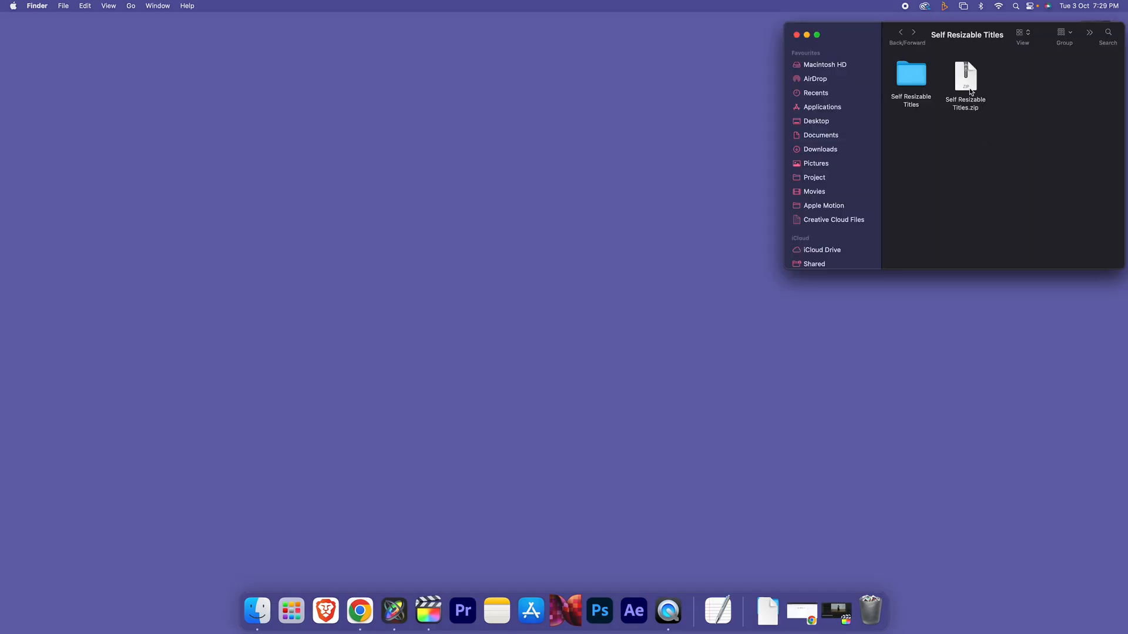
# Go into Self Resizable Titles > Help, open the Fcpx Template Installation note, and move it aside
pyautogui.click(974, 91)
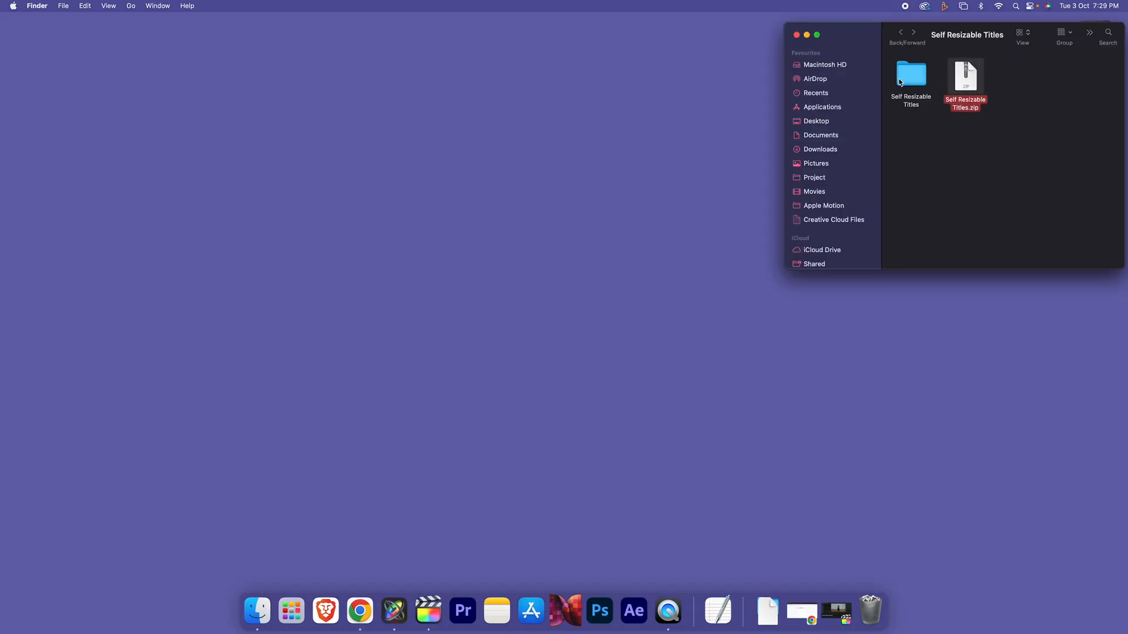
pyautogui.click(912, 75)
pyautogui.doubleClick(916, 78)
pyautogui.moveTo(909, 123); pyautogui.dragTo(978, 77)
pyautogui.click(932, 127)
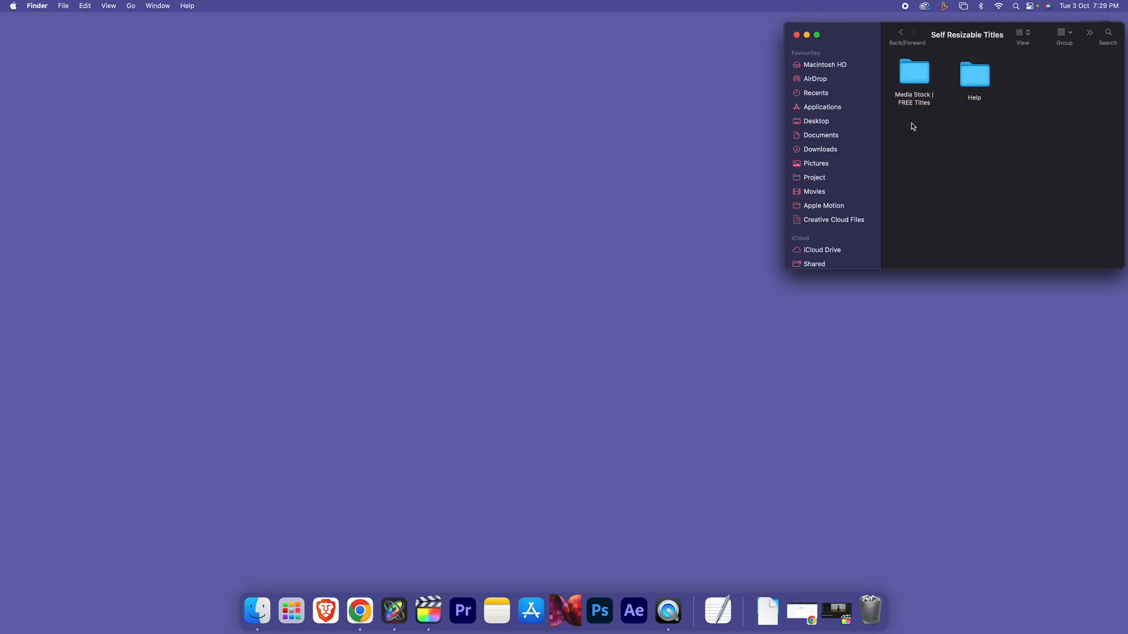
pyautogui.moveTo(912, 130); pyautogui.dragTo(905, 77)
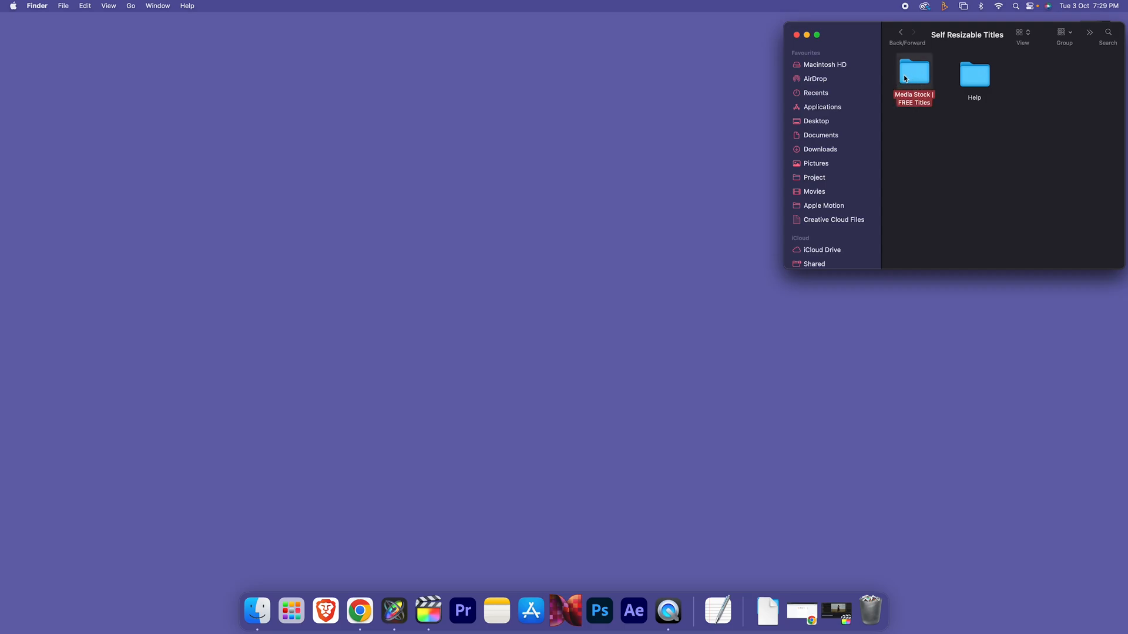
pyautogui.doubleClick(976, 79)
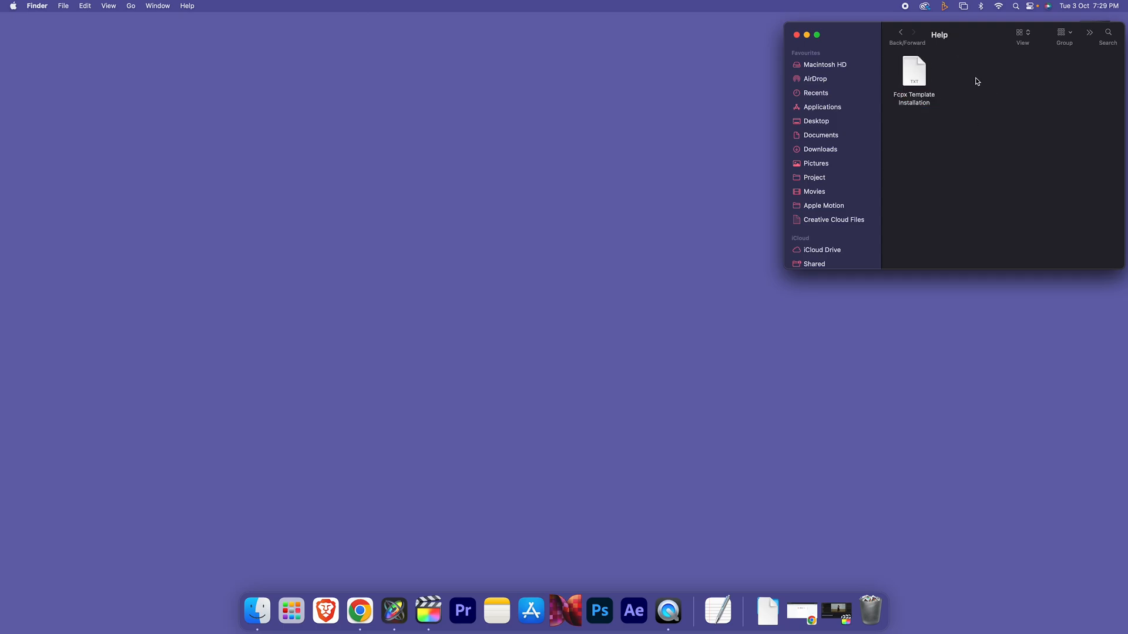
pyautogui.doubleClick(914, 88)
pyautogui.moveTo(407, 57); pyautogui.dragTo(883, 198)
# Select the Generators path in the notes and show Final Cut Pro's package contents in a new Finder window
pyautogui.click(909, 240)
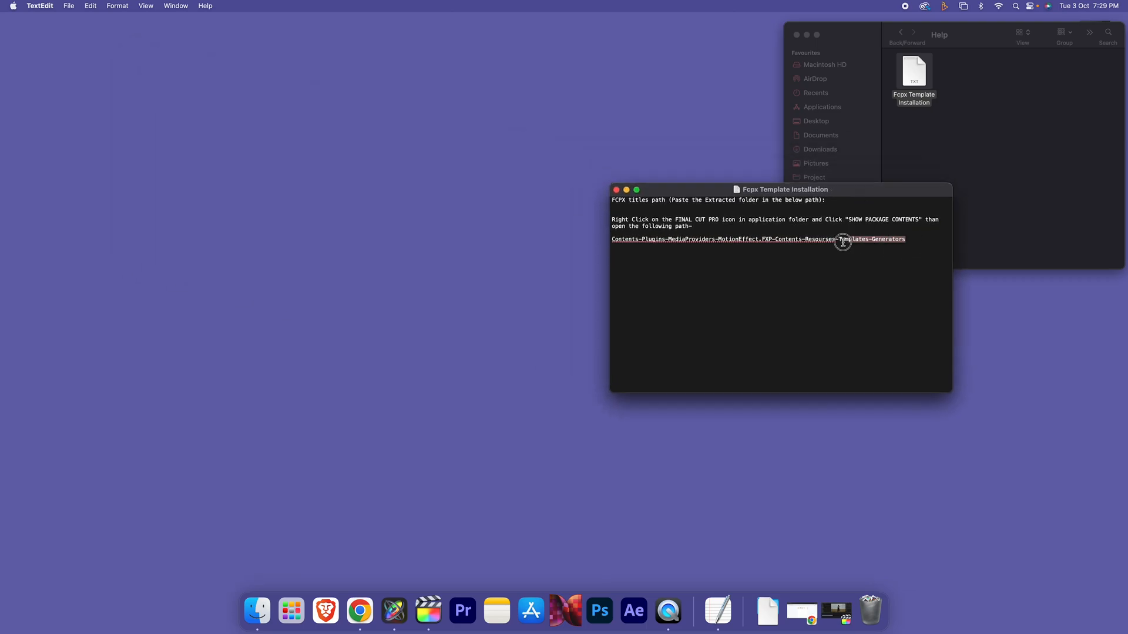
pyautogui.moveTo(589, 244); pyautogui.dragTo(586, 241)
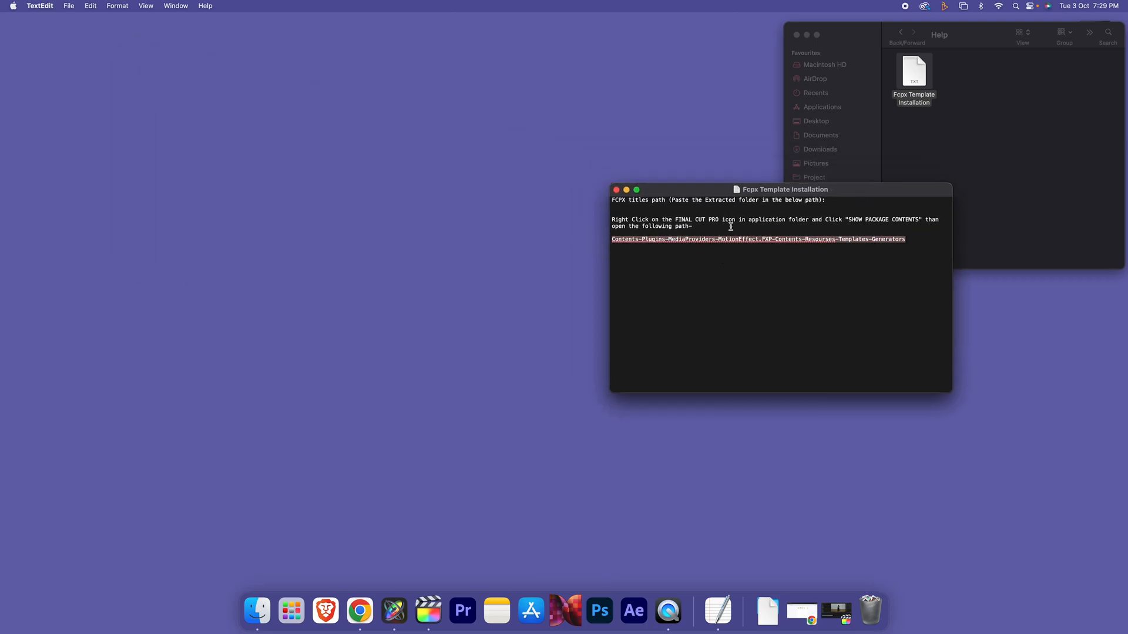
pyautogui.moveTo(762, 193); pyautogui.dragTo(785, 193)
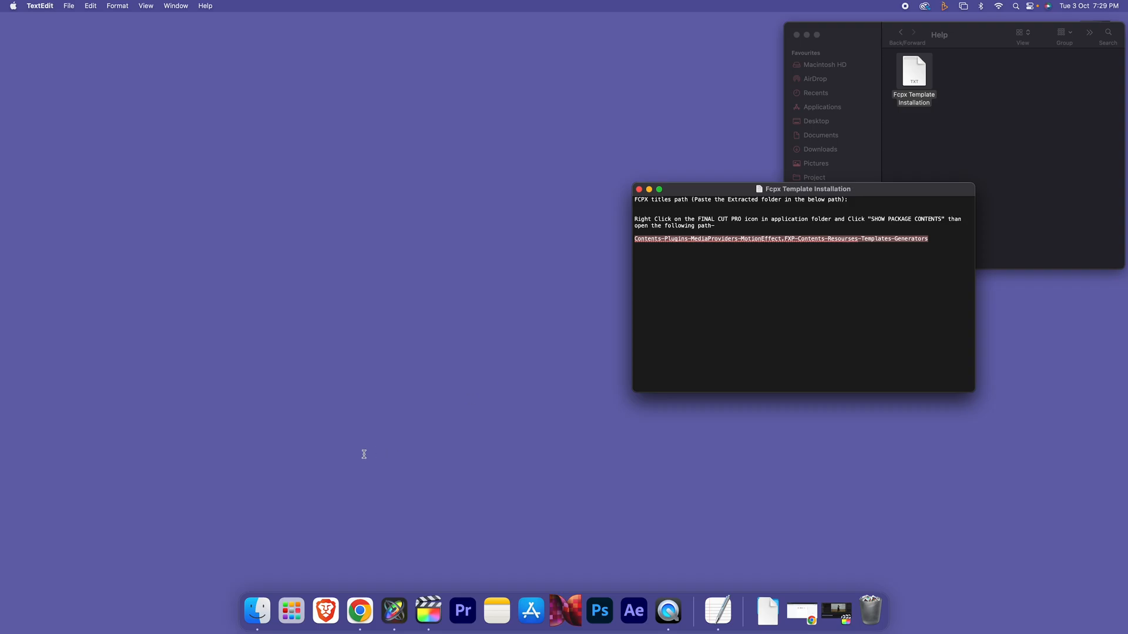
pyautogui.click(257, 611)
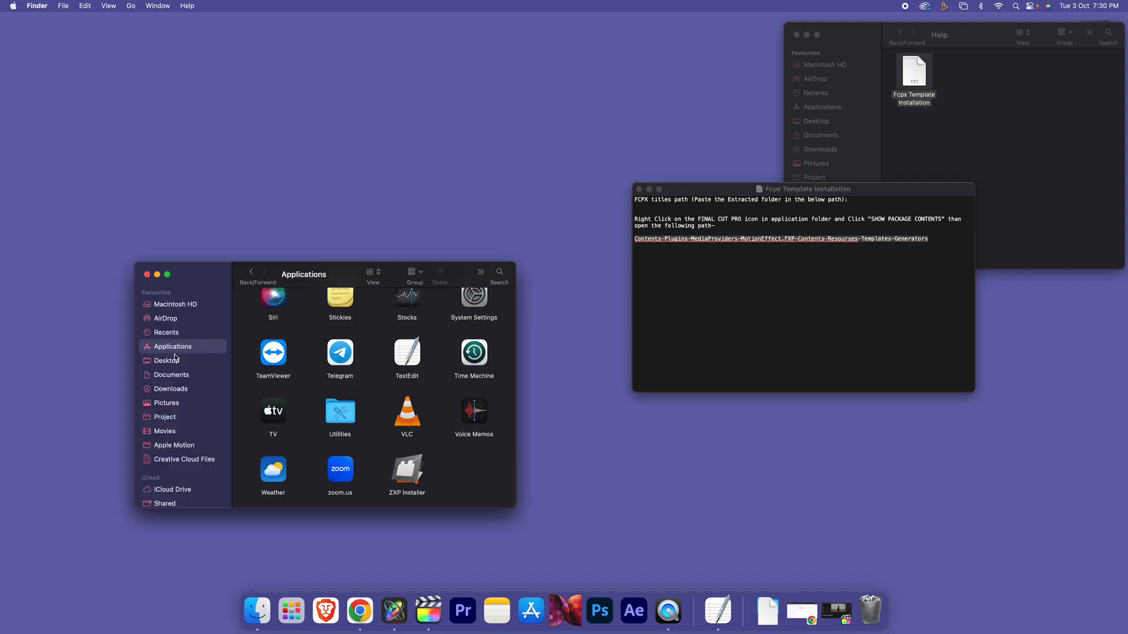
pyautogui.scroll(10, 476, 339)
pyautogui.click(464, 490)
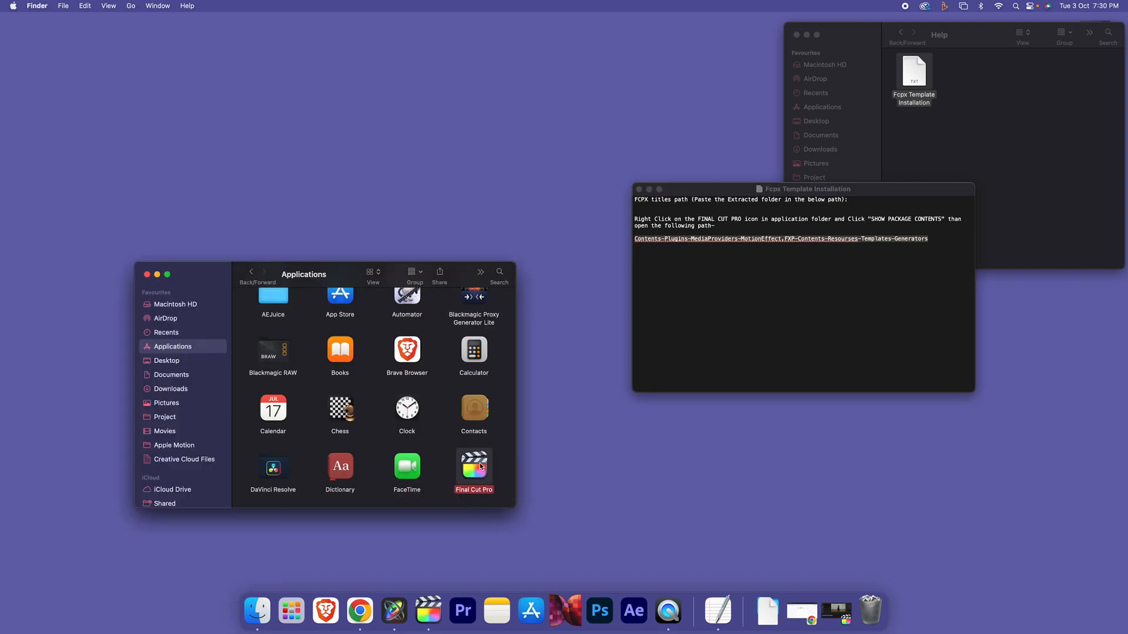
pyautogui.rightClick(464, 472)
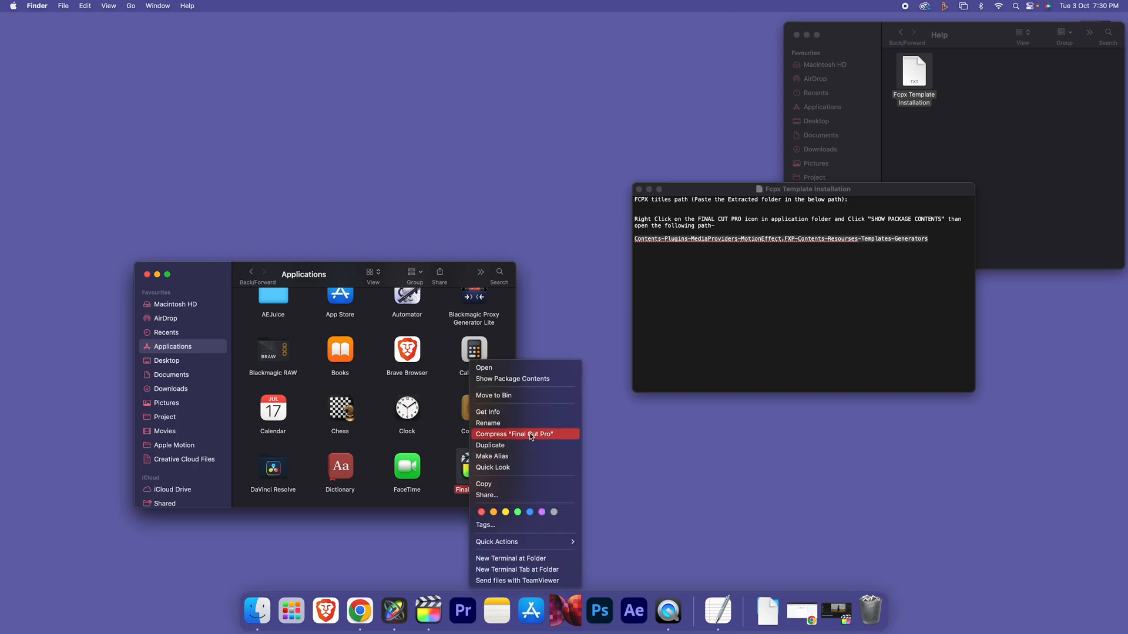
pyautogui.click(506, 379)
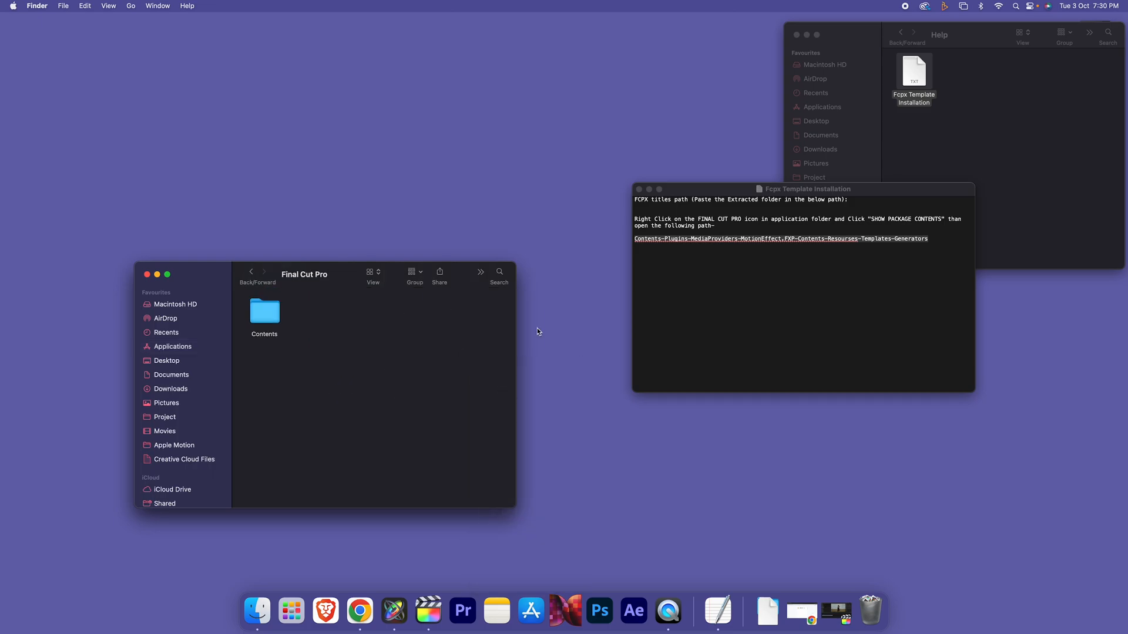
pyautogui.click(672, 264)
pyautogui.click(672, 248)
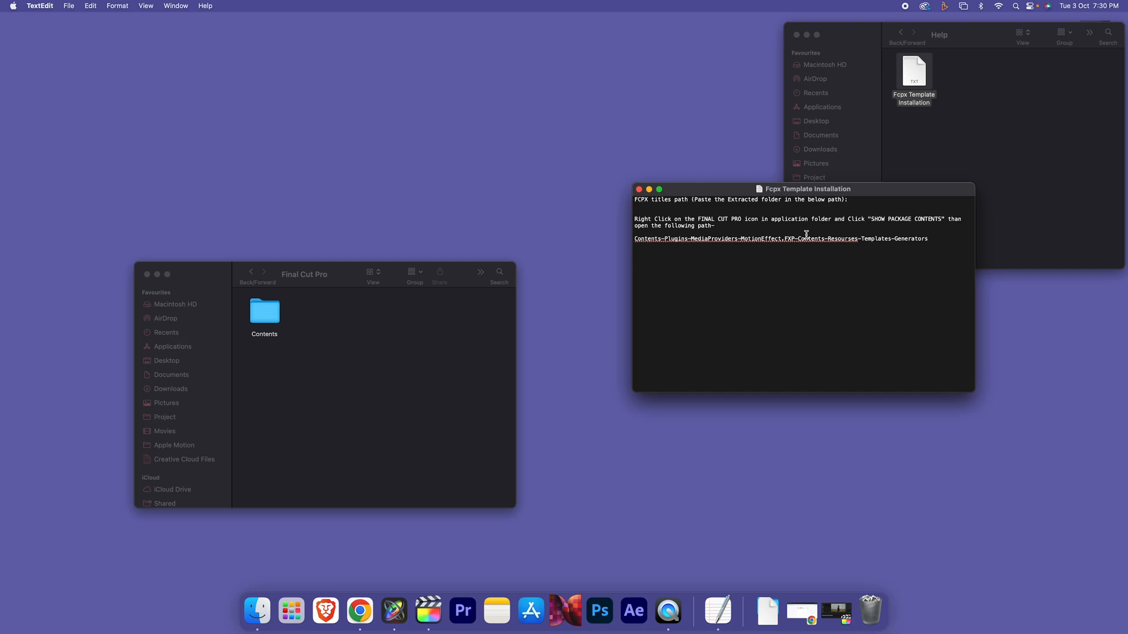
# Navigate Contents > Plugins > MediaProviders > MotionEffect.fxp > Contents > Resources > Templates > Titles
pyautogui.doubleClick(265, 314)
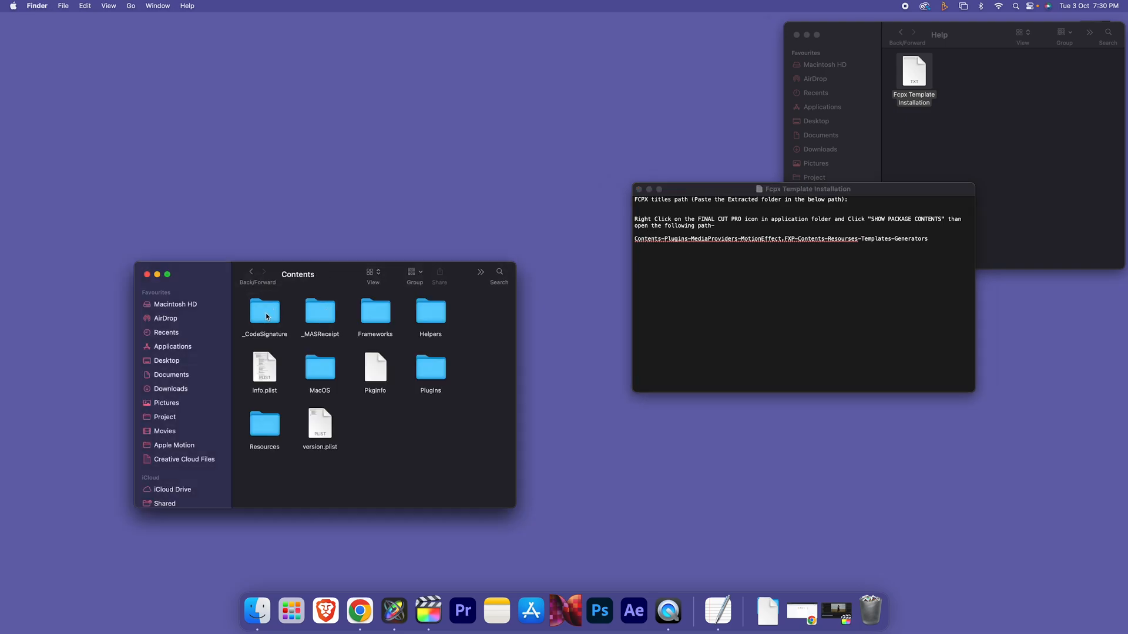
pyautogui.doubleClick(432, 379)
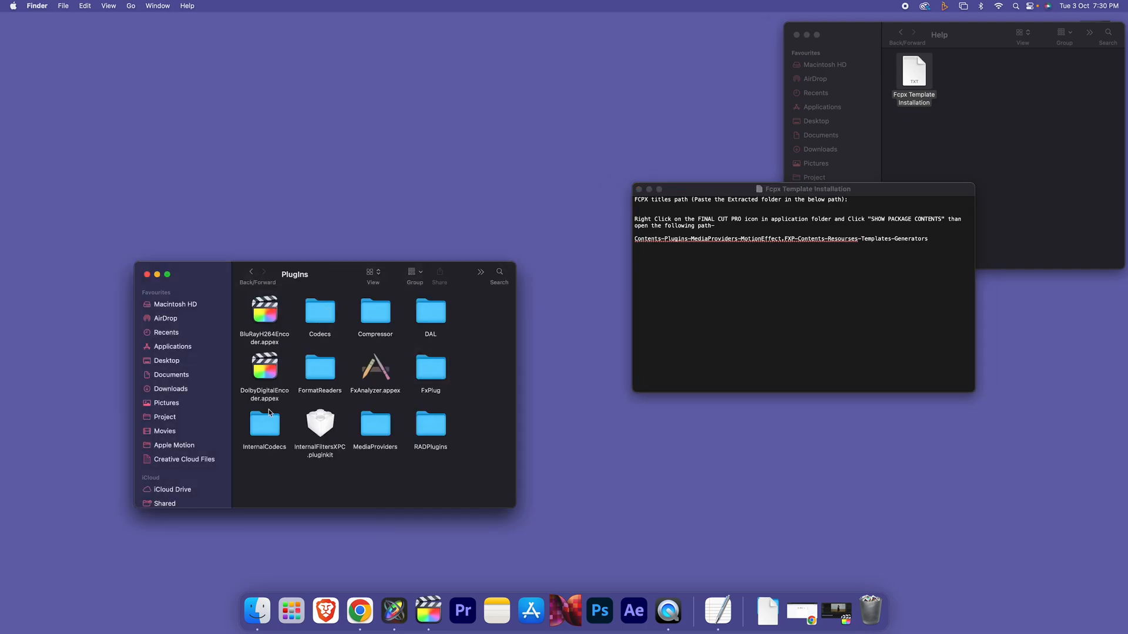
pyautogui.doubleClick(374, 426)
pyautogui.doubleClick(265, 313)
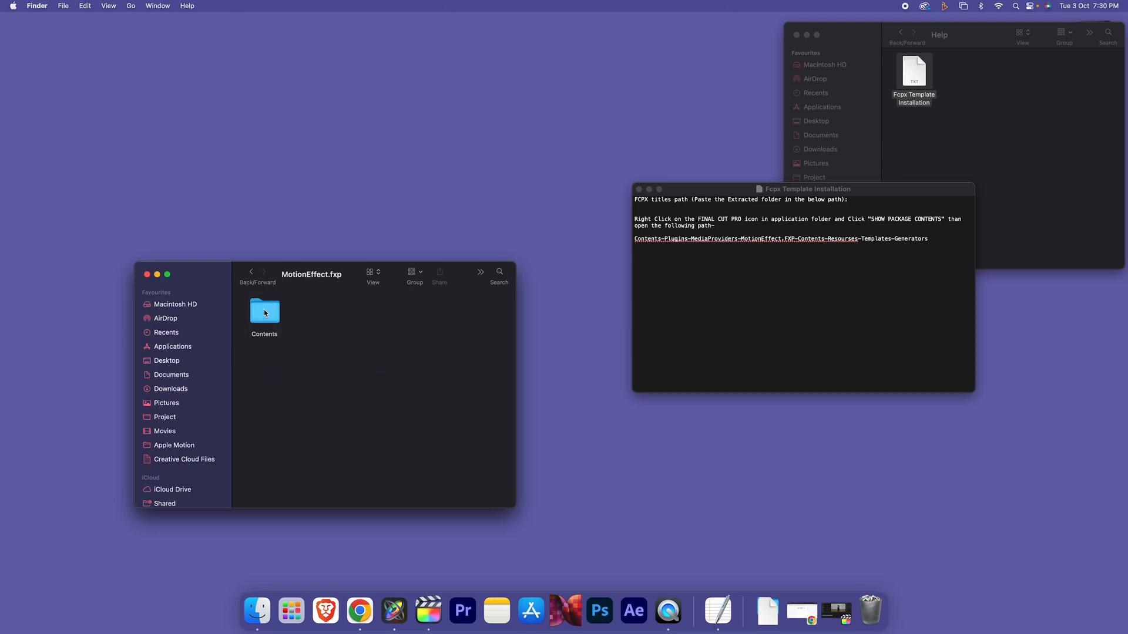
pyautogui.doubleClick(265, 313)
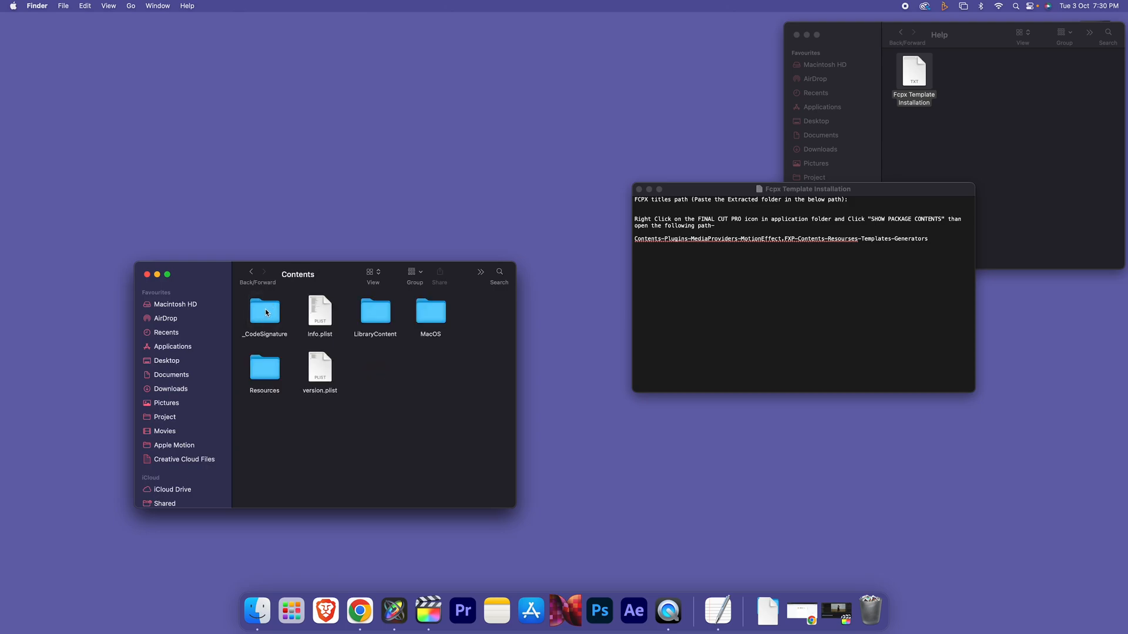
pyautogui.doubleClick(263, 373)
pyautogui.doubleClick(387, 421)
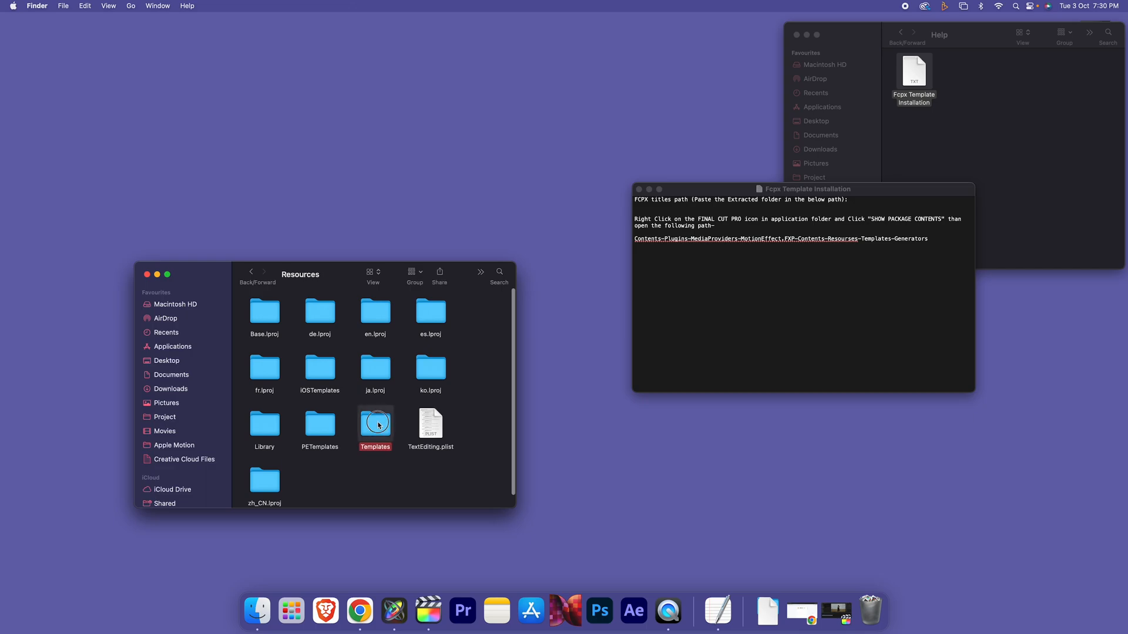
pyautogui.click(427, 375)
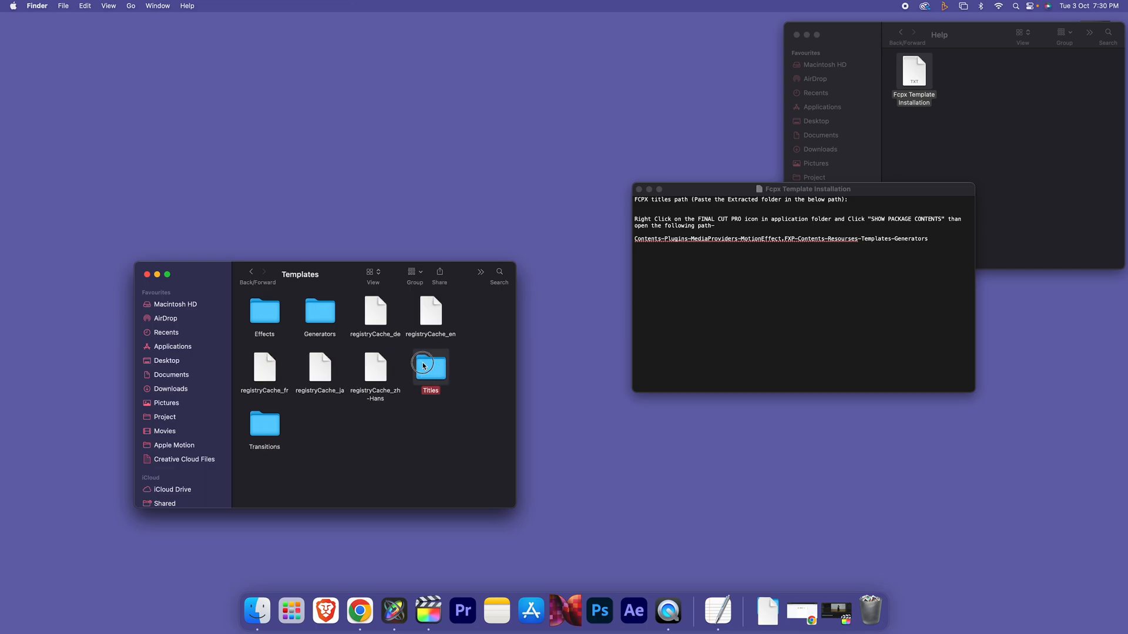
pyautogui.doubleClick(423, 367)
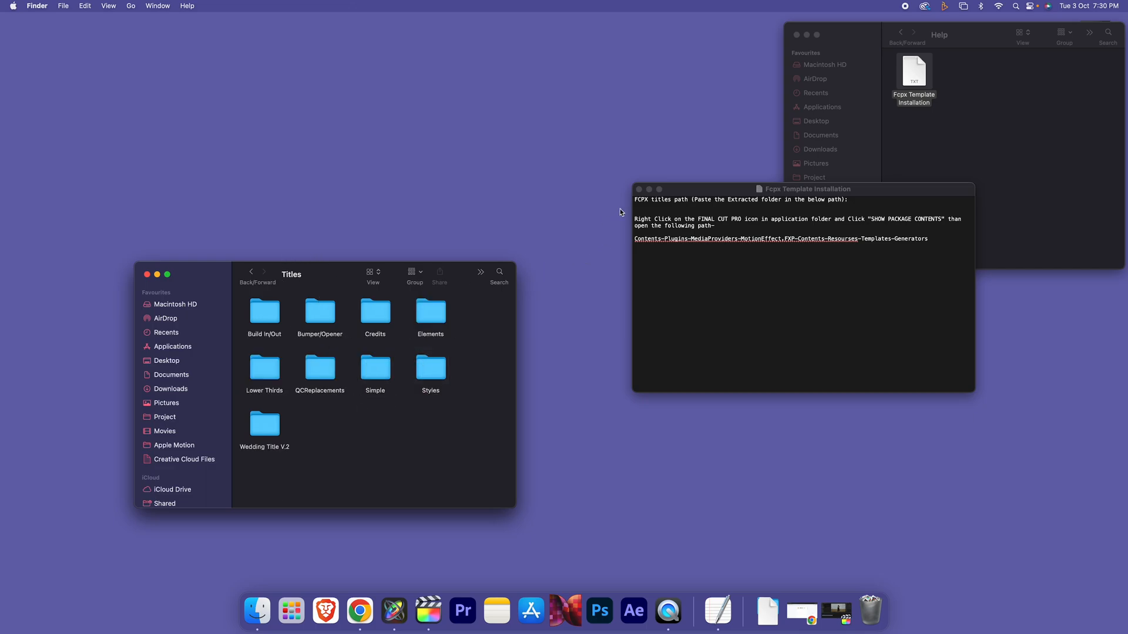
# Close the installation notes and the Titles window, returning to Self Resizable Titles
pyautogui.click(639, 189)
pyautogui.click(900, 32)
pyautogui.click(919, 71)
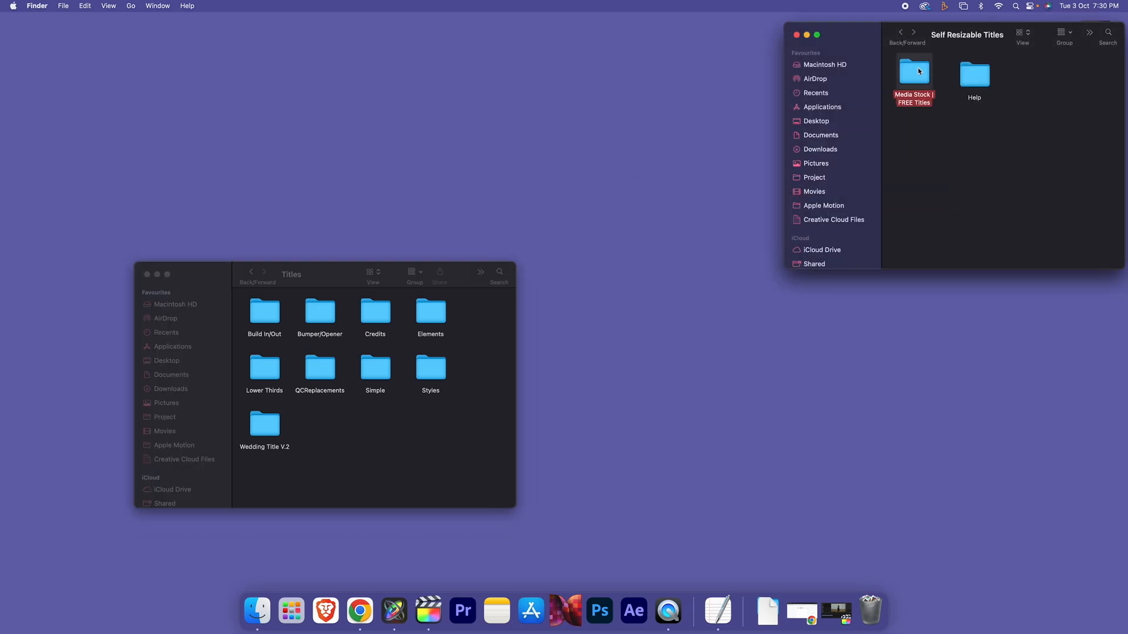
pyautogui.click(415, 412)
pyautogui.click(146, 274)
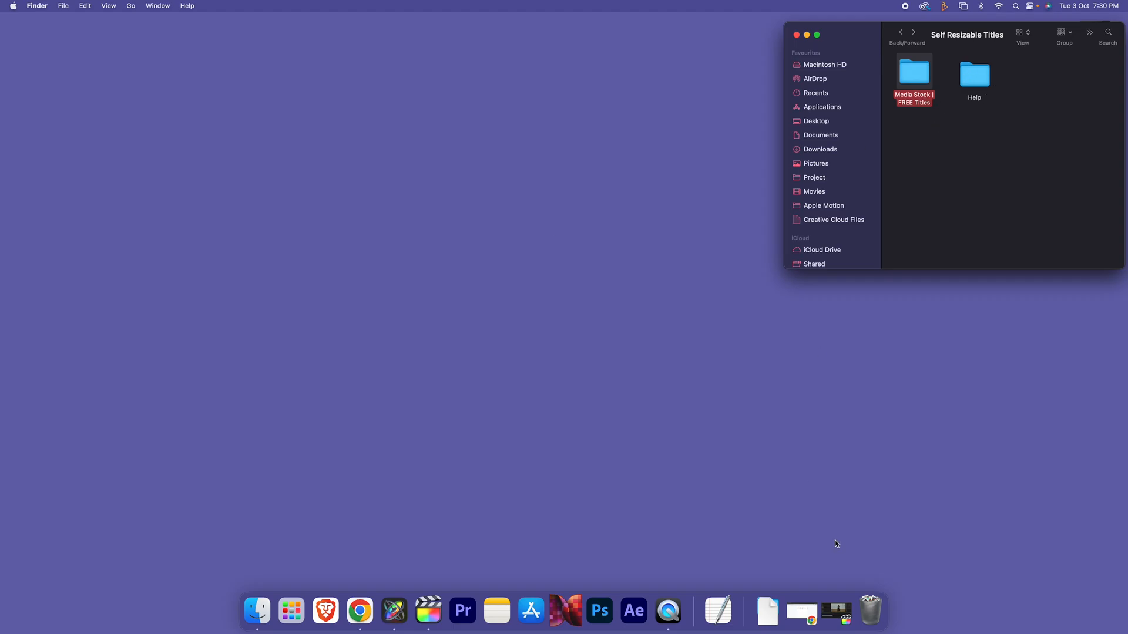
# Bring Final Cut Pro back and preview a Self Resize title from the Media Stock | FREE Titles category
pyautogui.click(836, 613)
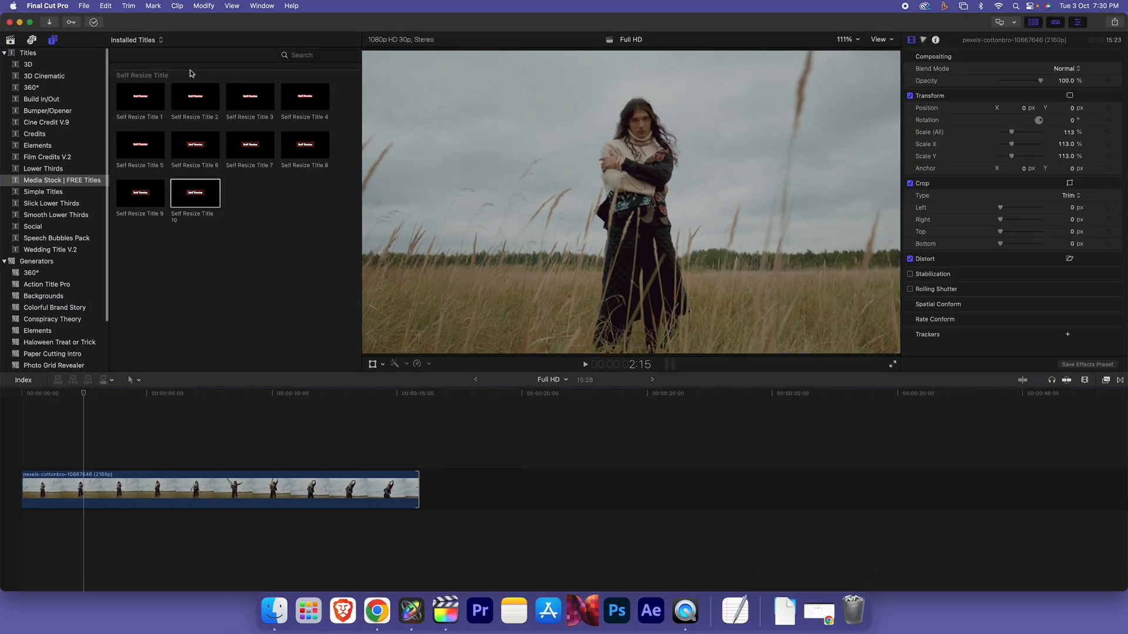
pyautogui.click(32, 53)
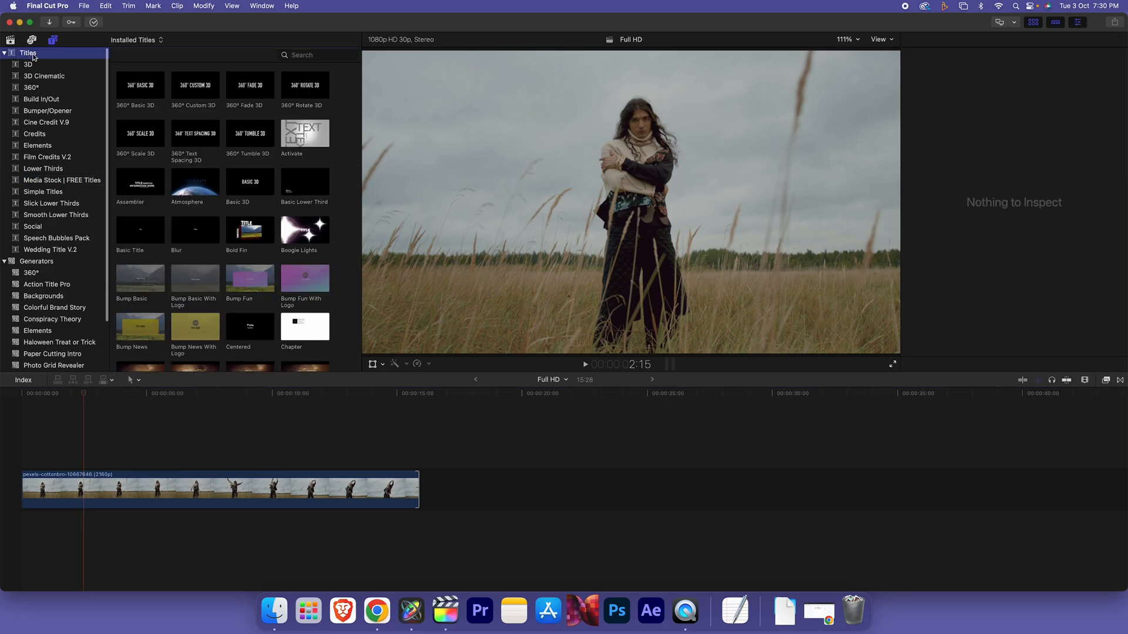
pyautogui.click(55, 182)
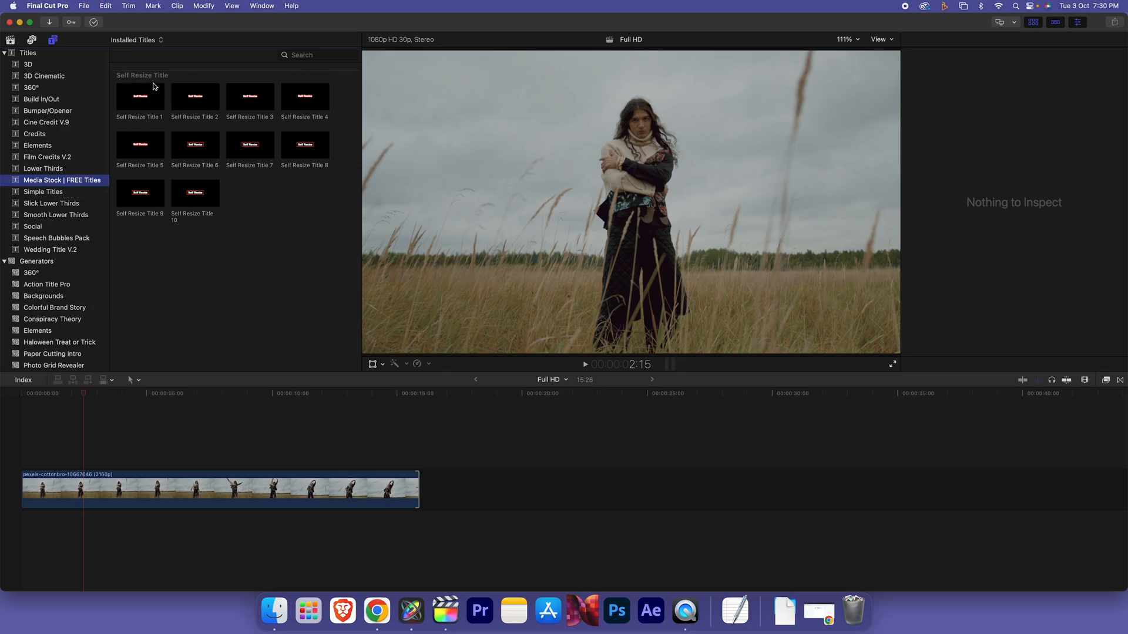
pyautogui.click(159, 108)
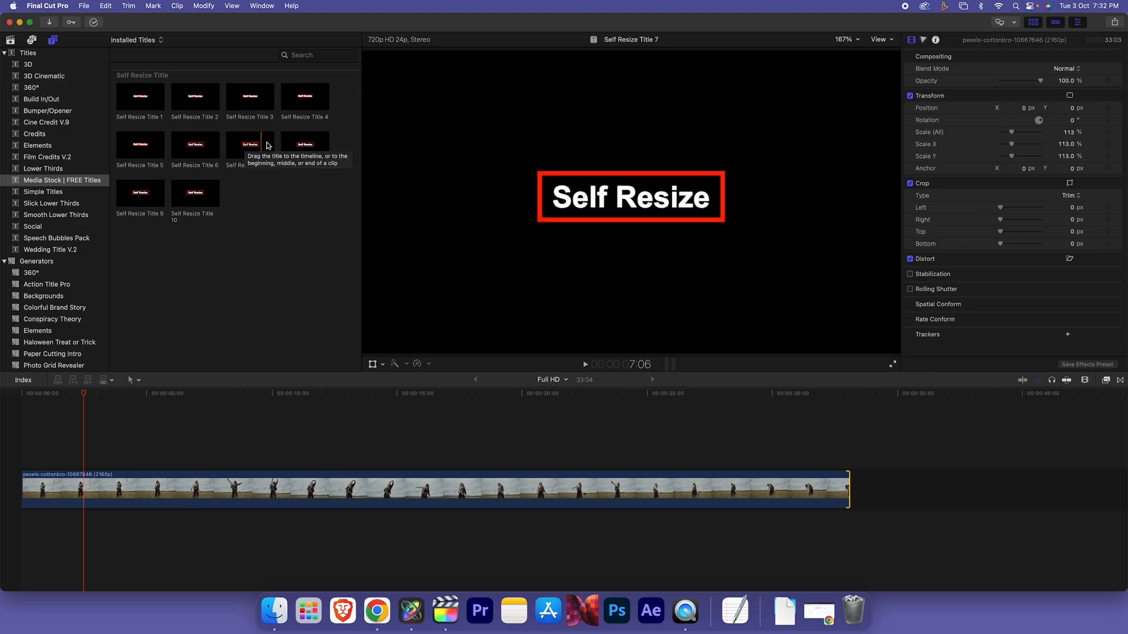
# Place Self Resize Title 1 above the video clip and move it down-left in the frame
pyautogui.moveTo(135, 96); pyautogui.dragTo(102, 457)
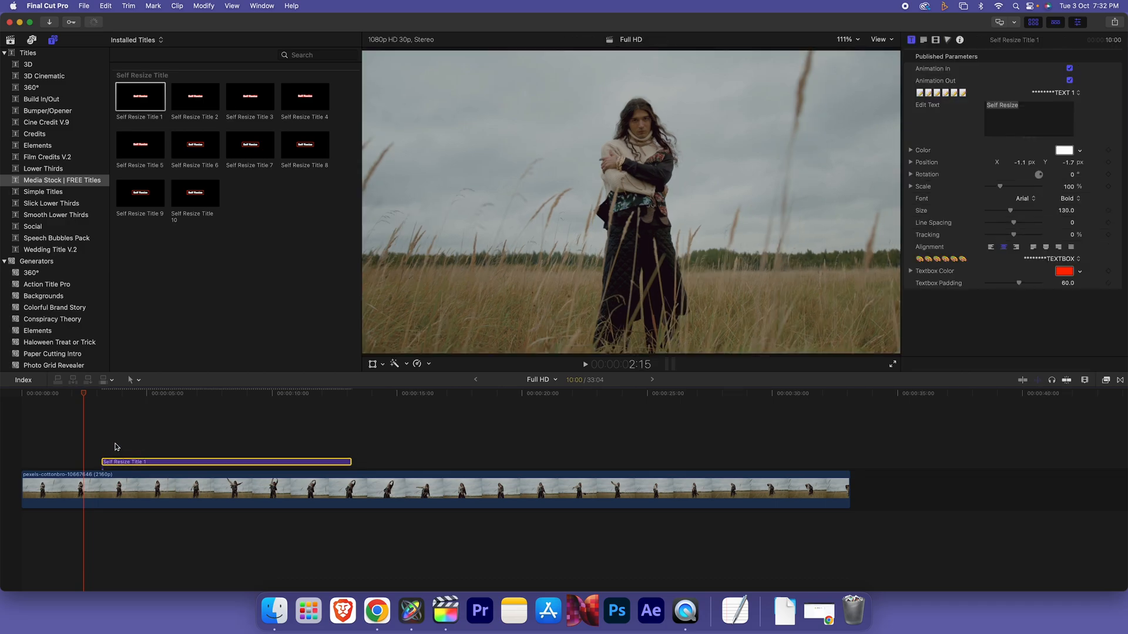
pyautogui.press('space')
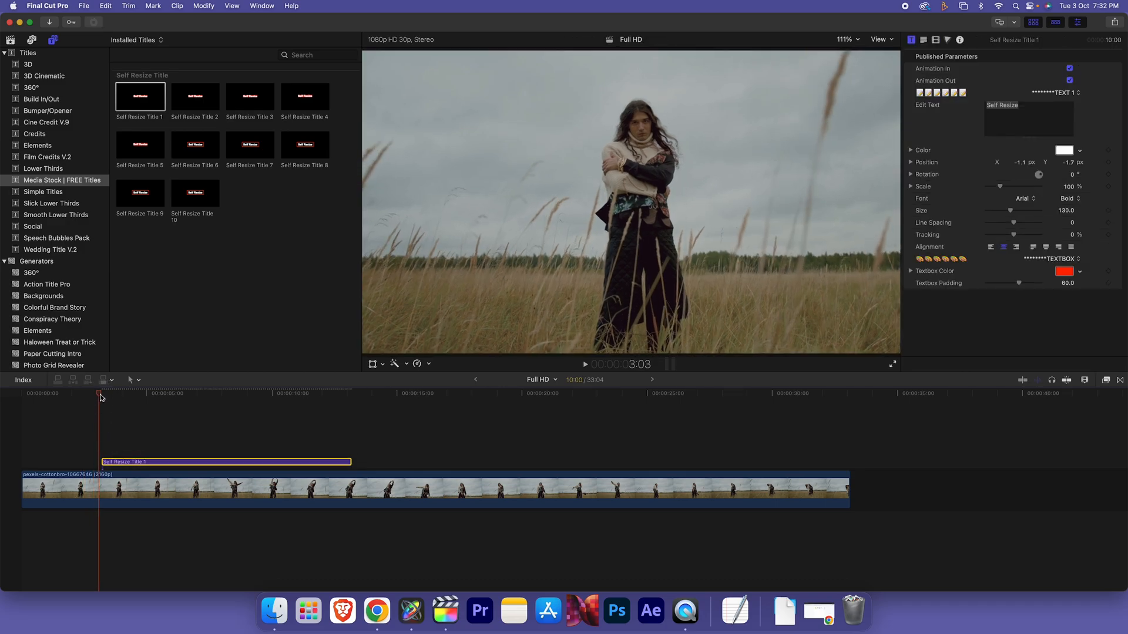
pyautogui.press('space')
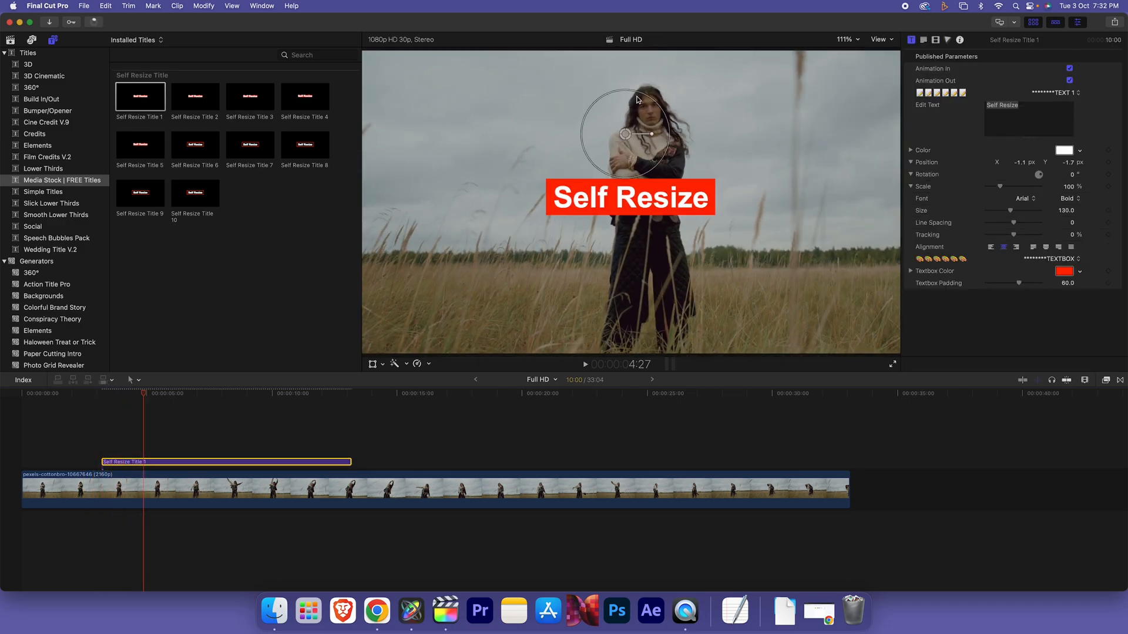
pyautogui.moveTo(633, 136); pyautogui.dragTo(550, 218)
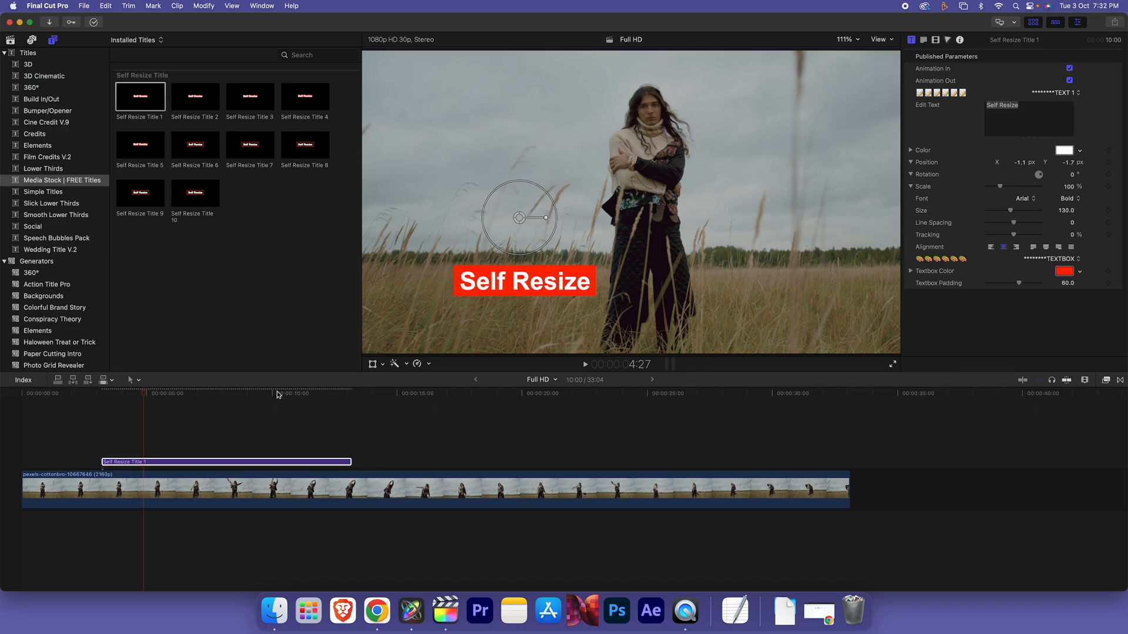
# Shorten the title clip, play it back, and leave it selected with parameters hidden
pyautogui.click(295, 395)
pyautogui.moveTo(352, 461); pyautogui.dragTo(234, 455)
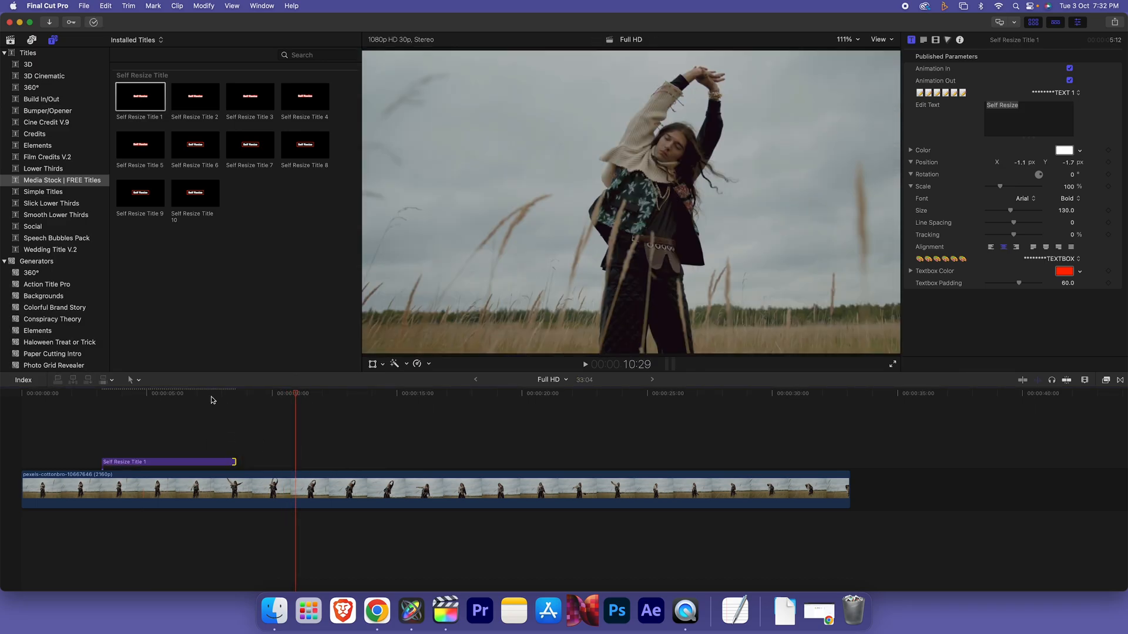
pyautogui.click(223, 395)
pyautogui.press('space')
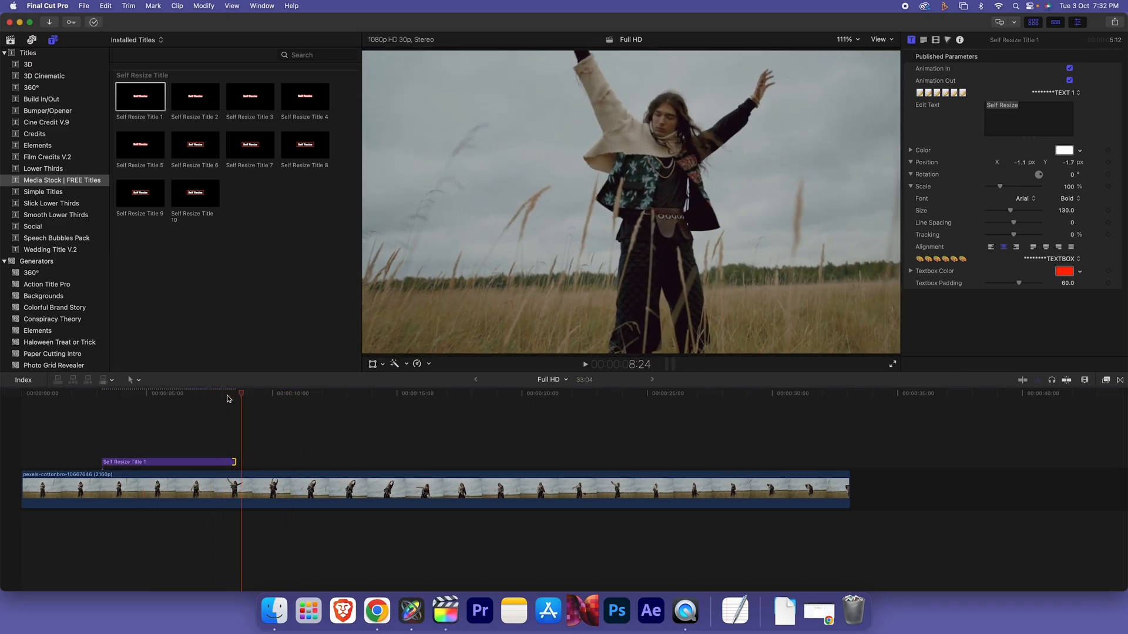
pyautogui.click(171, 395)
pyautogui.press('space')
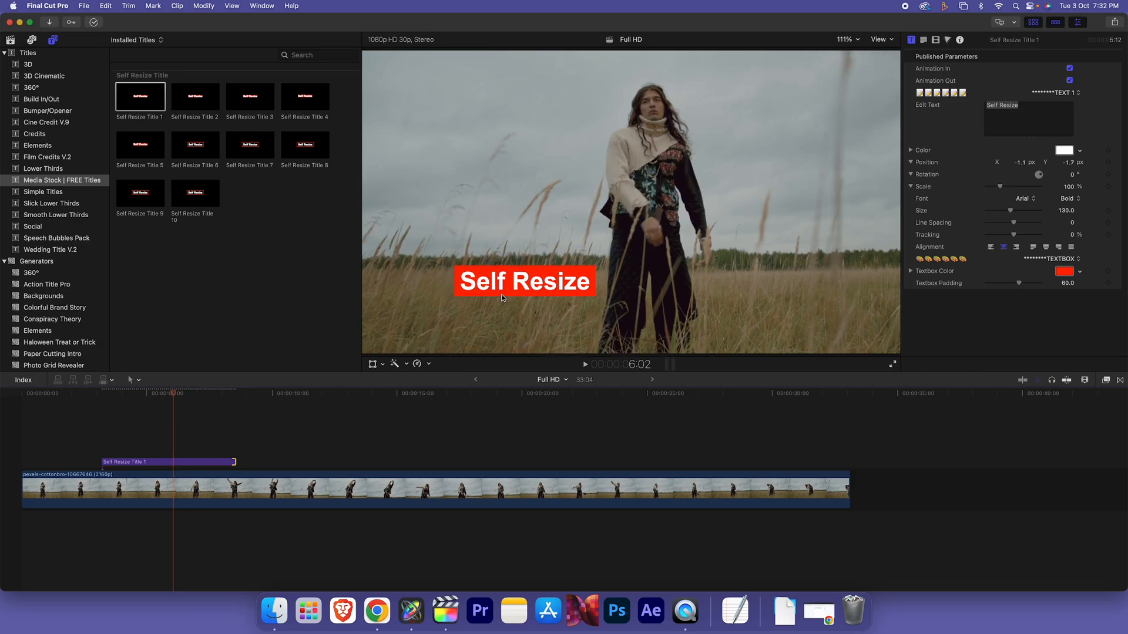
pyautogui.click(210, 462)
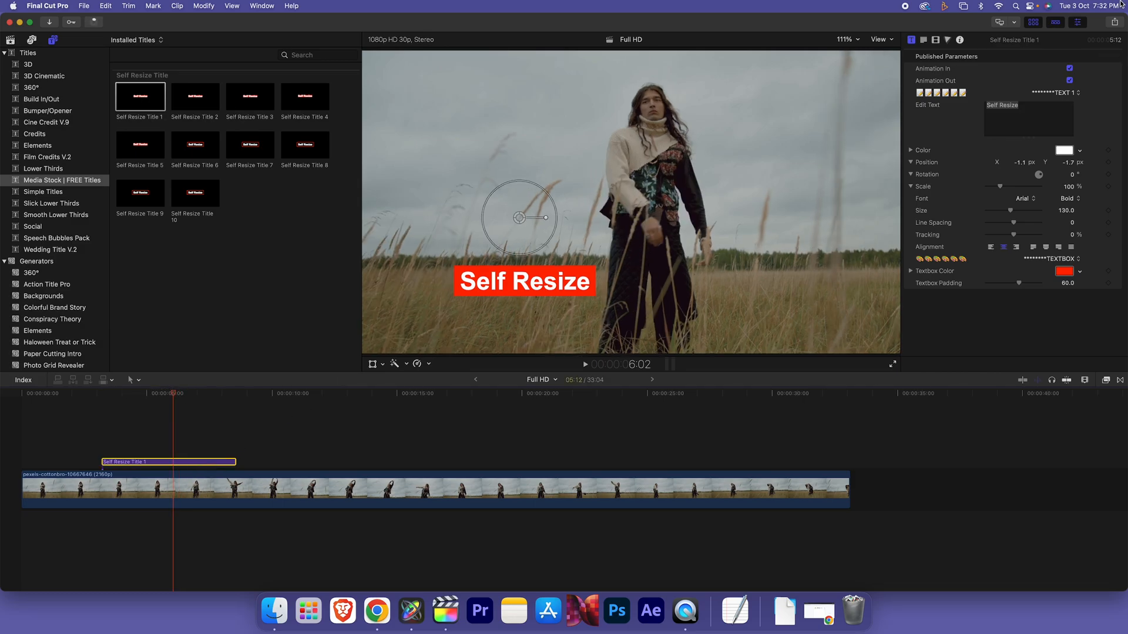
pyautogui.click(1078, 25)
# Set the first title's textbox colour to Blueberry and enlarge its padding to 104
pyautogui.click(1079, 24)
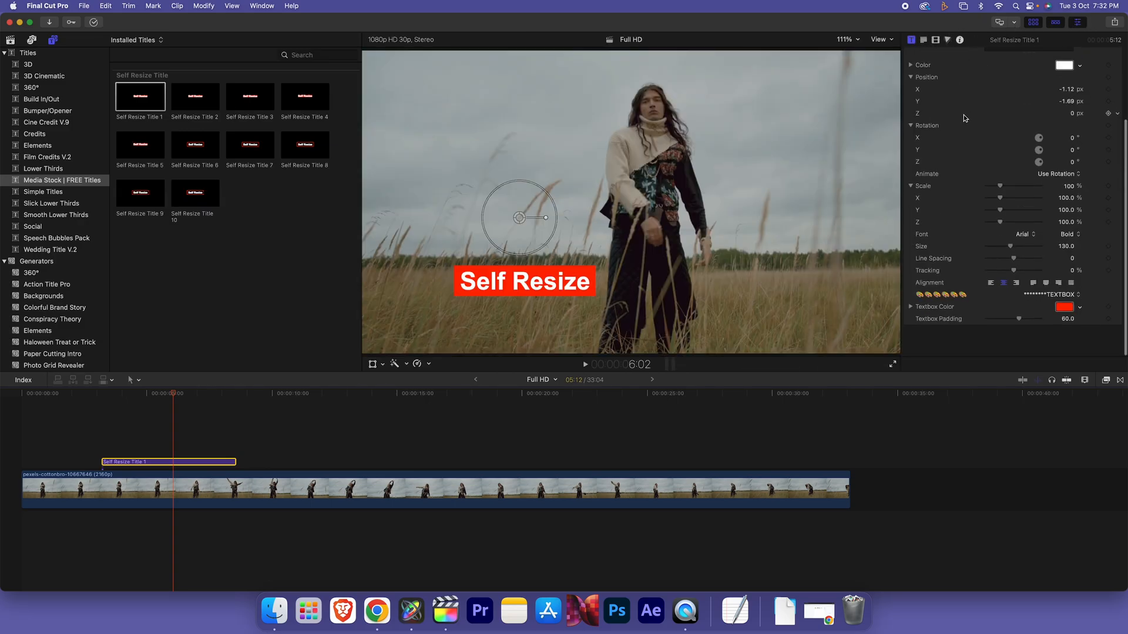
pyautogui.click(1069, 69)
pyautogui.click(1070, 80)
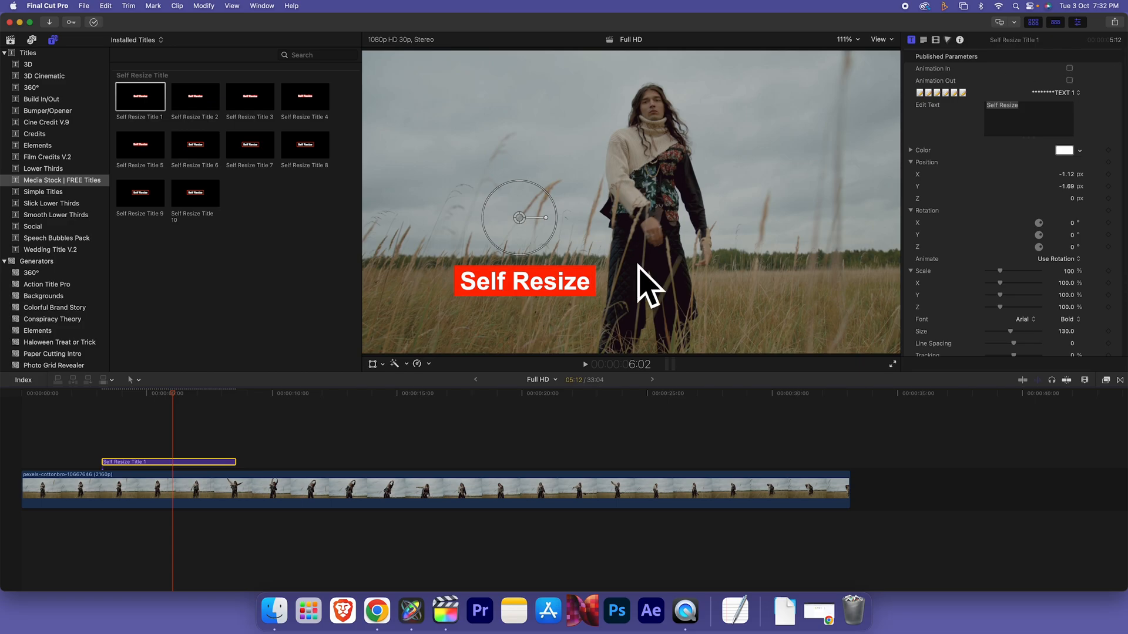
pyautogui.click(1070, 68)
pyautogui.click(1070, 80)
pyautogui.click(1038, 108)
pyautogui.write('ss')
pyautogui.press('BackSpace')
pyautogui.press('BackSpace')
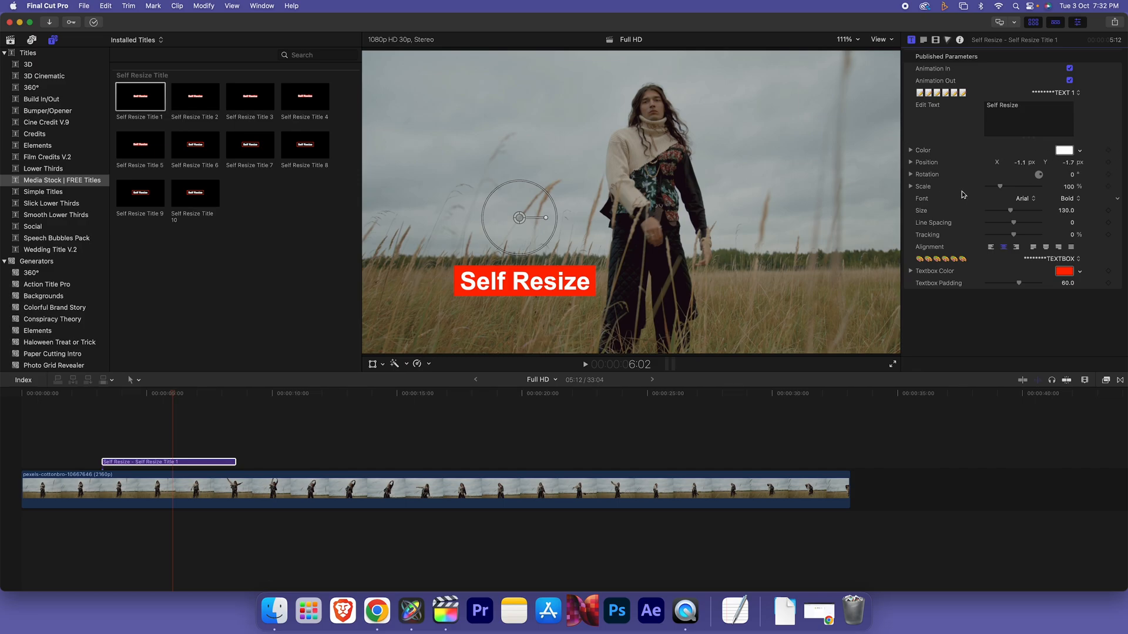
pyautogui.click(1069, 272)
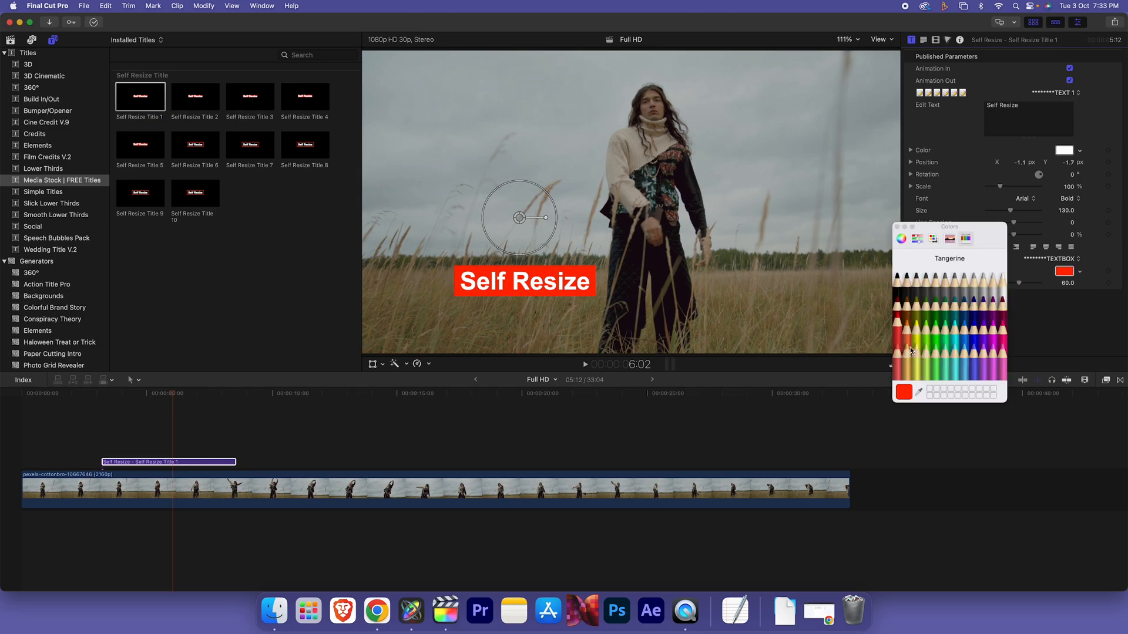
pyautogui.click(974, 326)
pyautogui.click(897, 228)
pyautogui.moveTo(1066, 285); pyautogui.dragTo(1066, 259)
# Add Self Resize Title 7 above the video and raise its border thickness from 20 to 30
pyautogui.moveTo(250, 150); pyautogui.dragTo(269, 444)
pyautogui.moveTo(265, 393); pyautogui.dragTo(324, 393)
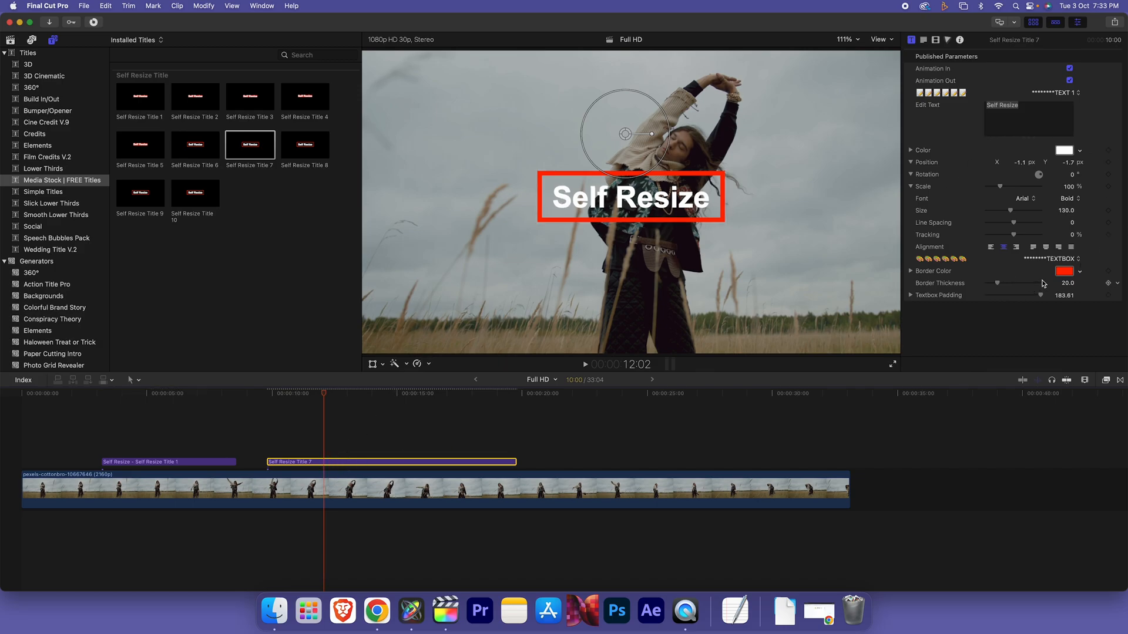
pyautogui.moveTo(1065, 284); pyautogui.dragTo(1065, 289)
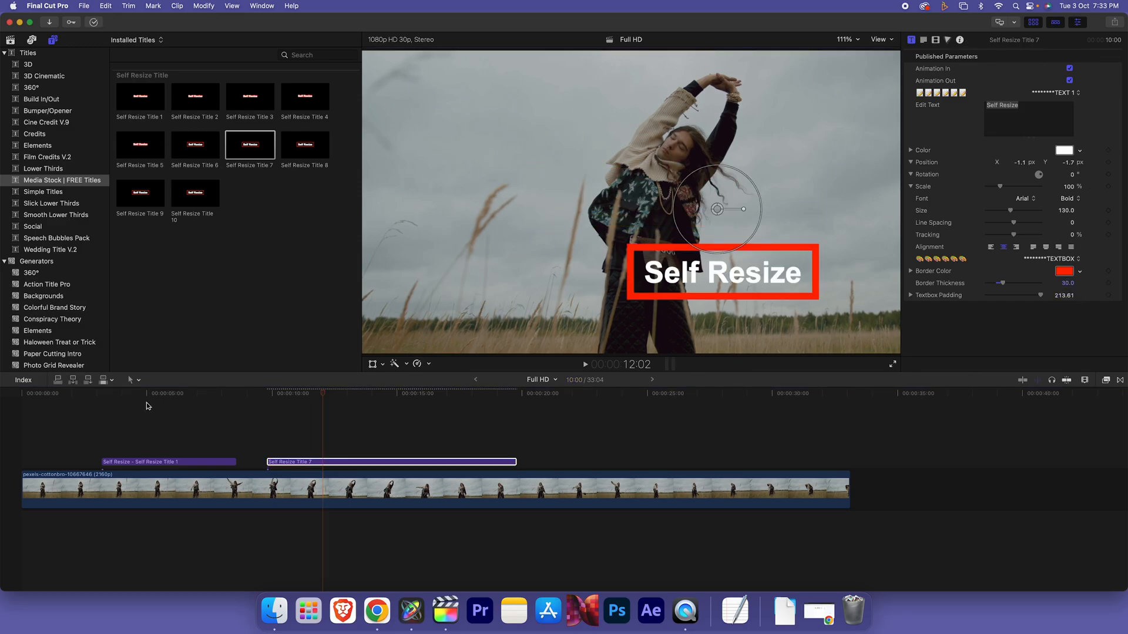